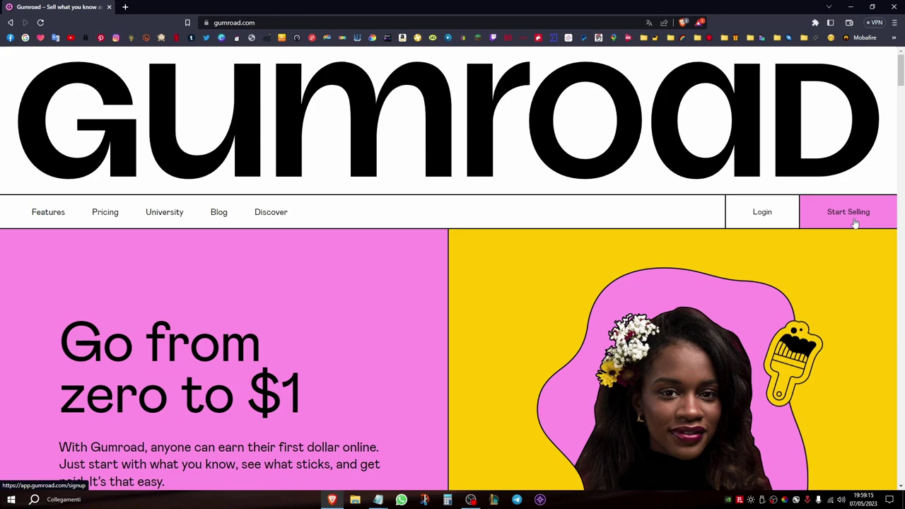
Sign up for a Gumroad seller account by entering the e-mail address and account password
{"action": "left_click", "coordinate": [852, 215]}
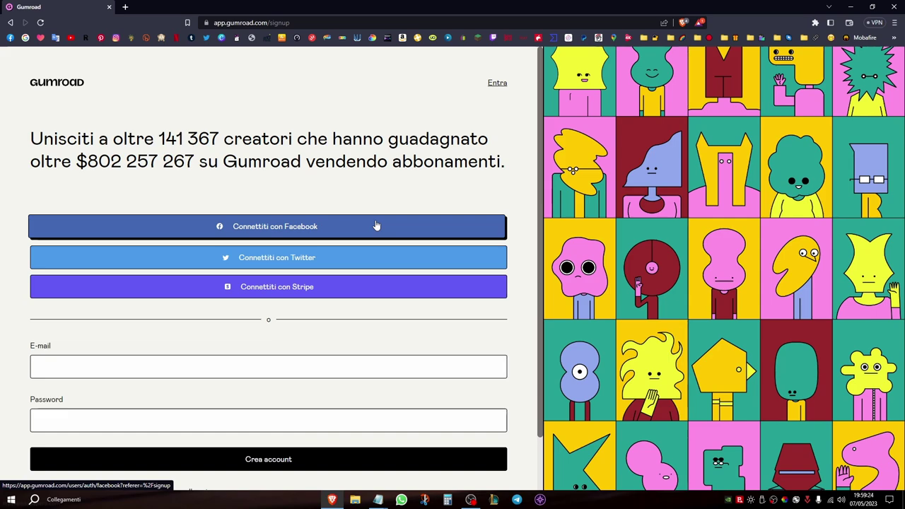
{"action": "scroll", "coordinate": [174, 301], "scroll_direction": "down", "scroll_amount": 1}
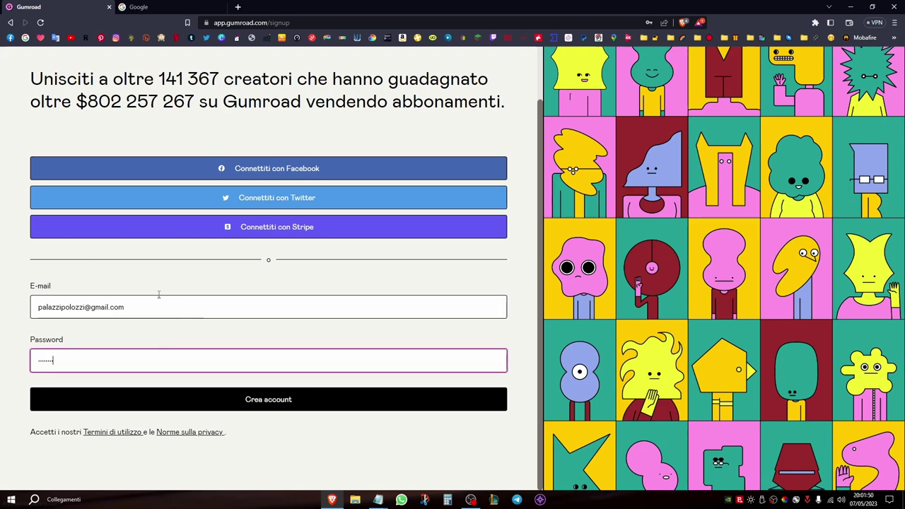
{"action": "key", "text": "Return"}
{"action": "left_click", "coordinate": [276, 397]}
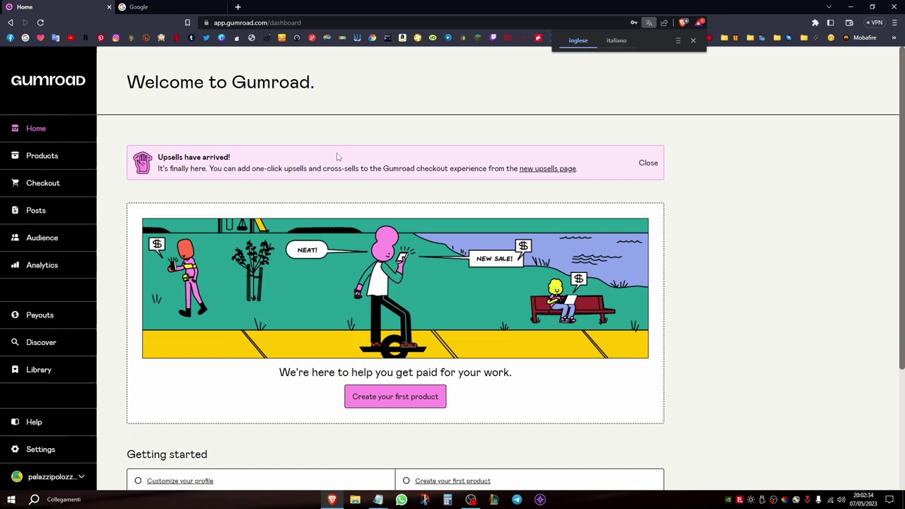
Start a new product from the products page and translate the form into Italian
{"action": "left_click", "coordinate": [63, 161]}
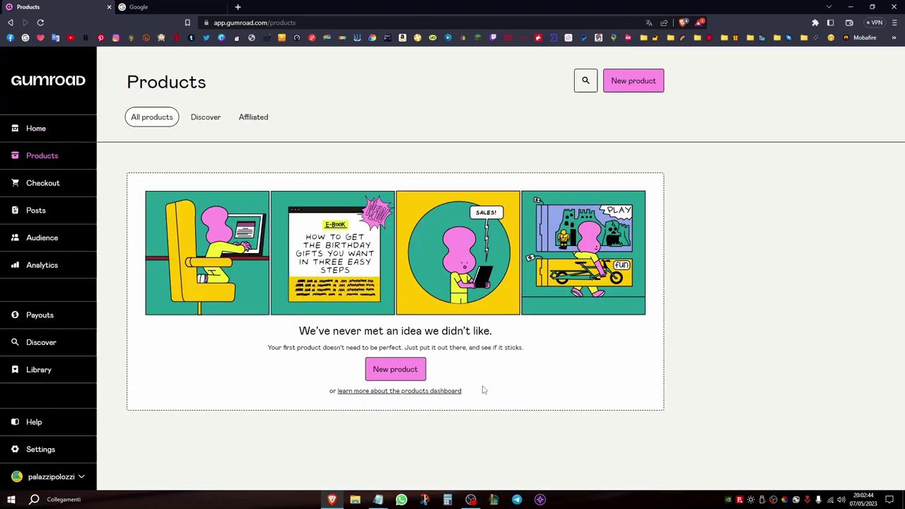
{"action": "left_click", "coordinate": [404, 369]}
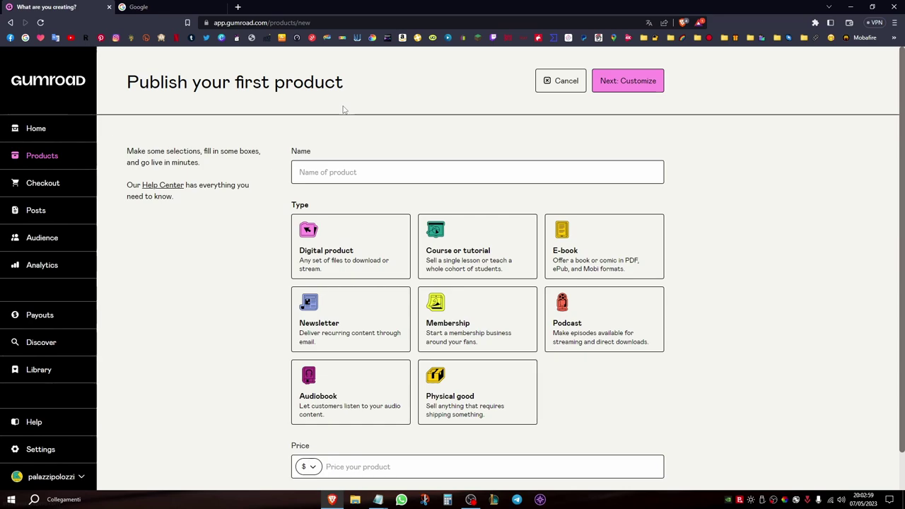
{"action": "right_click", "coordinate": [328, 144]}
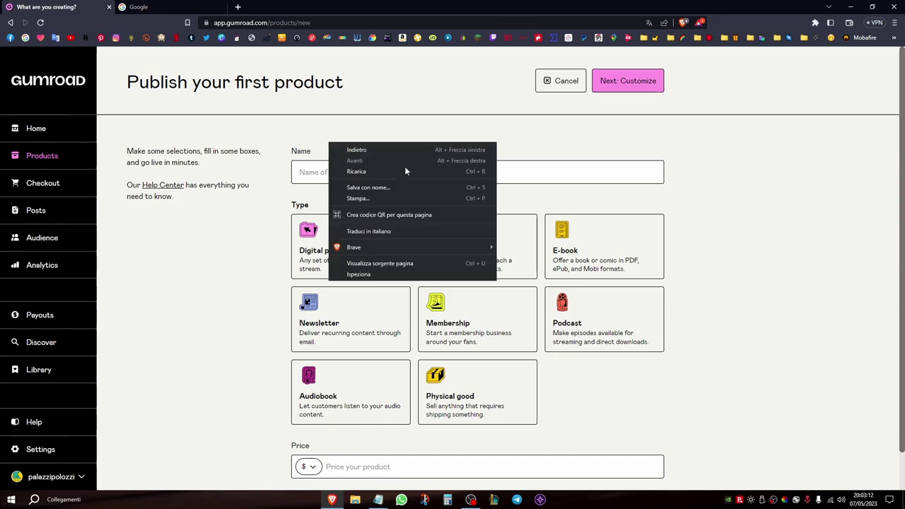
{"action": "left_click", "coordinate": [407, 229]}
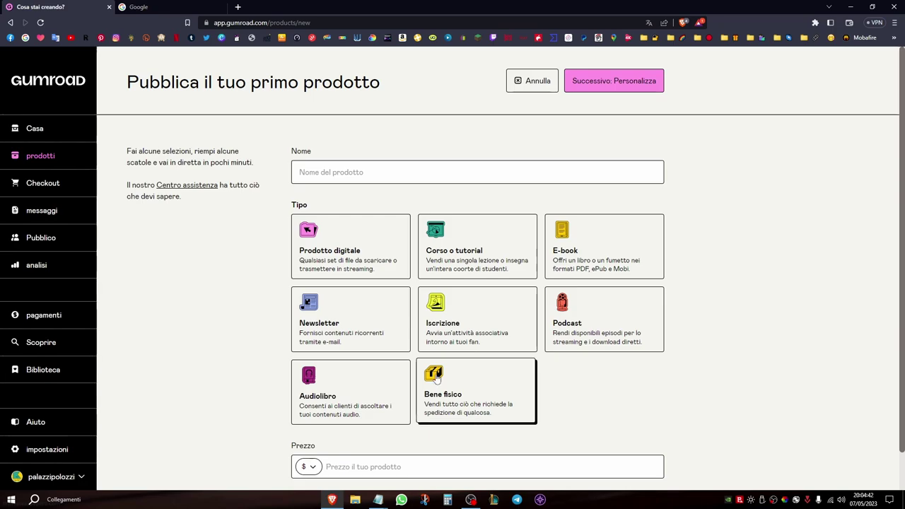
Choose digital product as the product type and name the product "Cartomanzia"
{"action": "left_click", "coordinate": [352, 245]}
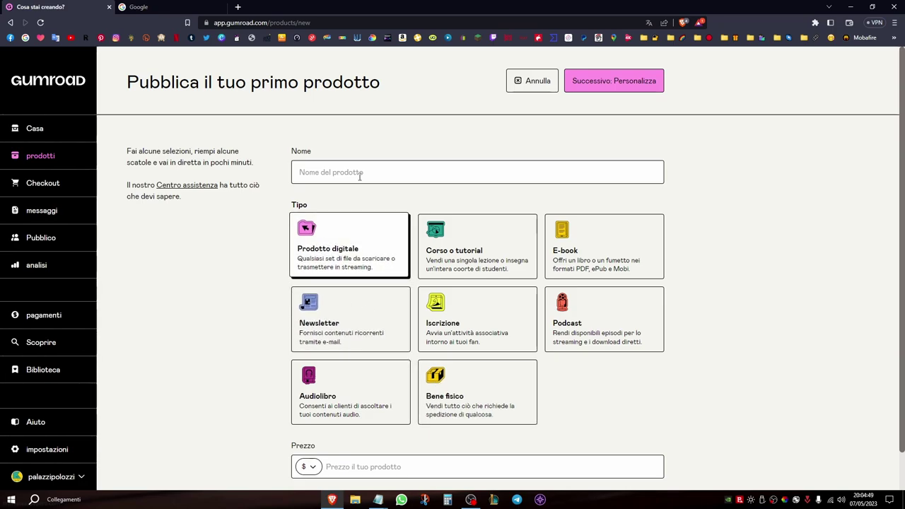
{"action": "left_click", "coordinate": [359, 177]}
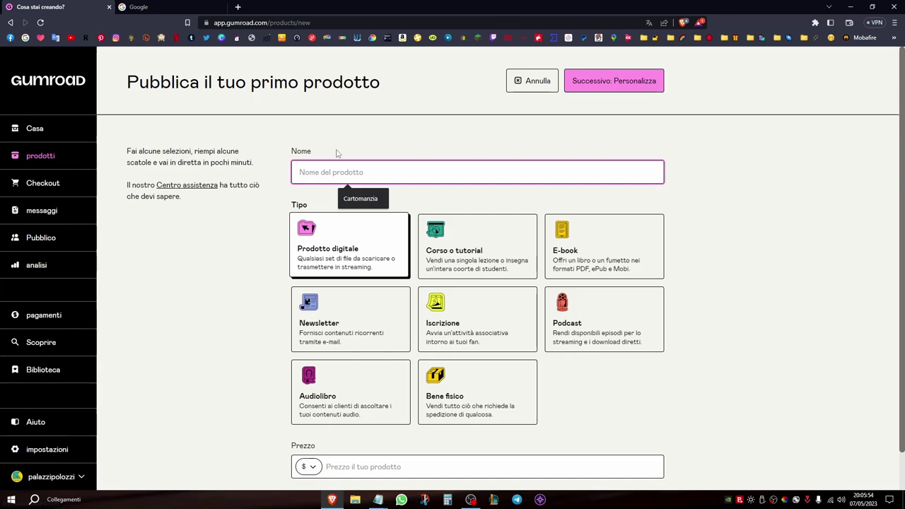
{"action": "left_click", "coordinate": [360, 199]}
Set the price currency to euro and the product price to 5
{"action": "scroll", "coordinate": [235, 279], "scroll_direction": "down", "scroll_amount": 1}
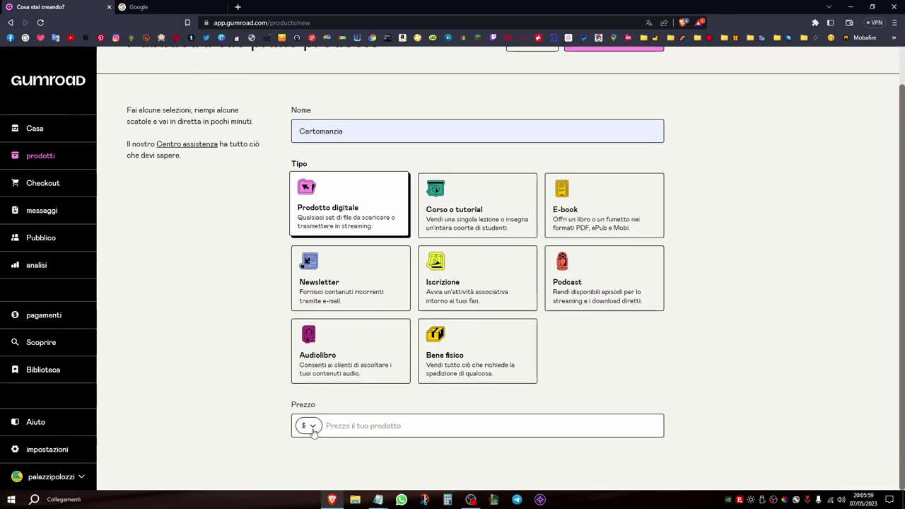
{"action": "left_click", "coordinate": [311, 426]}
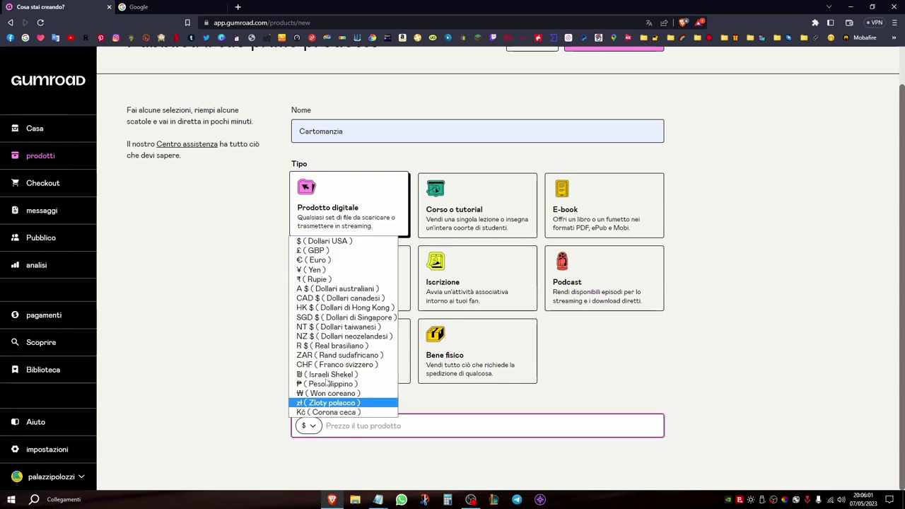
{"action": "left_click", "coordinate": [336, 260]}
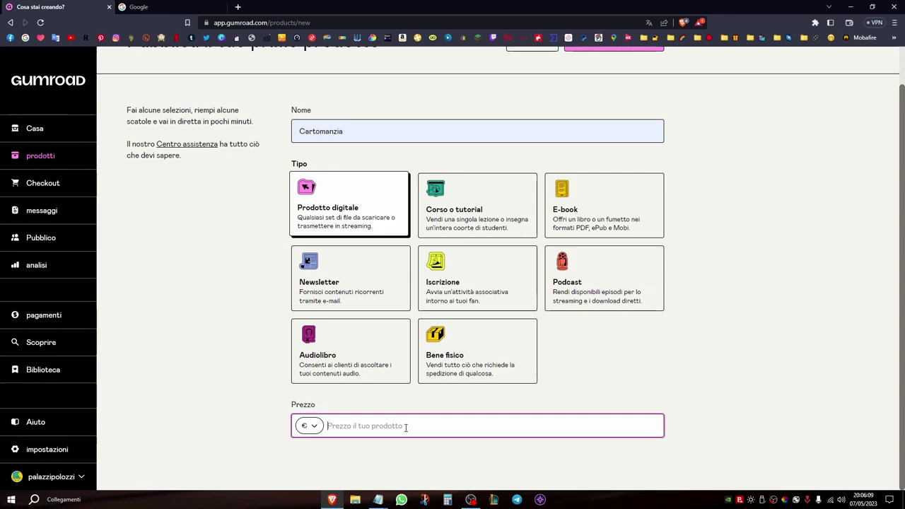
{"action": "type", "text": "5"}
Switch the page back to English and continue to the product's customization
{"action": "scroll", "coordinate": [745, 377], "scroll_direction": "up", "scroll_amount": 1}
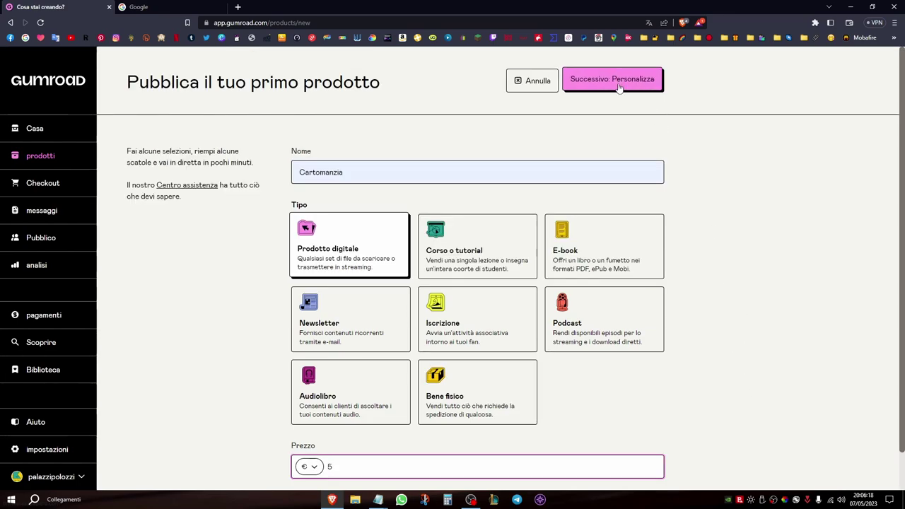
{"action": "left_click", "coordinate": [648, 22]}
{"action": "left_click", "coordinate": [577, 41]}
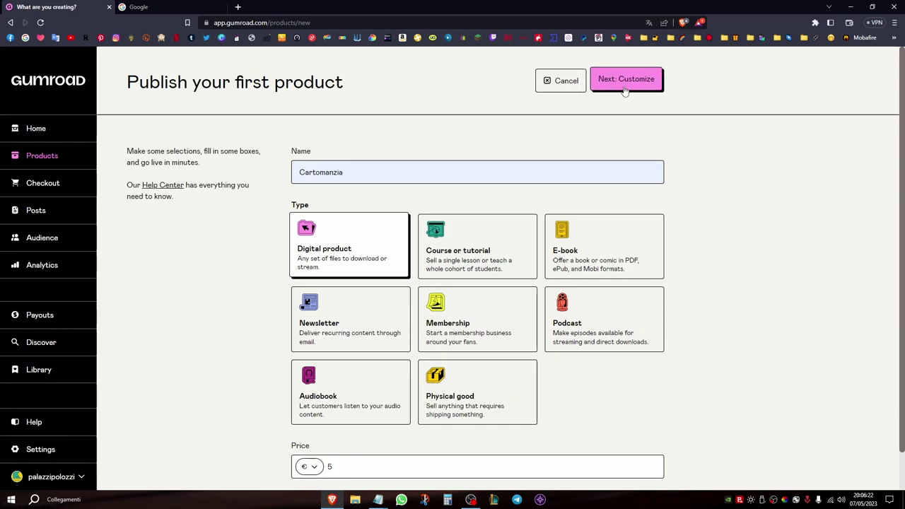
{"action": "left_click", "coordinate": [624, 84]}
Write the product description "Salve, offro una lettura di carte approfondita per passato, presente e futuro."
{"action": "left_click", "coordinate": [252, 280]}
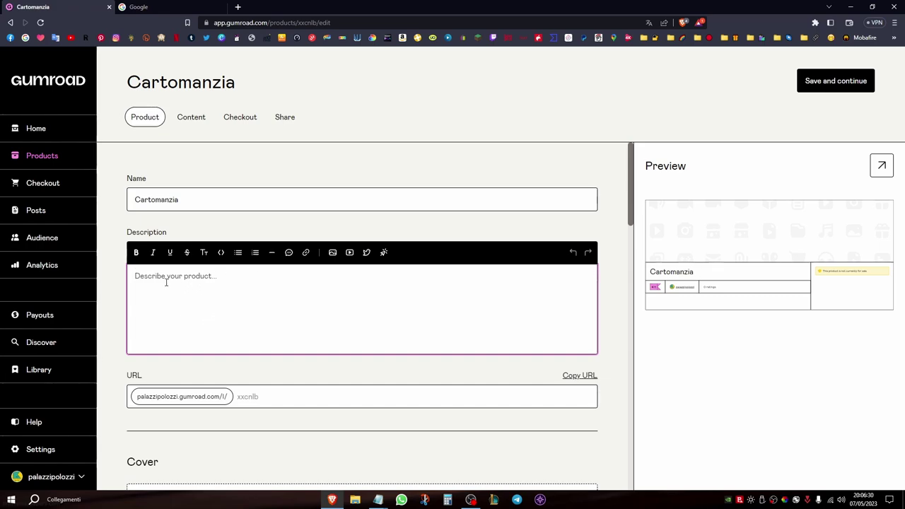
{"action": "type", "text": "Salve"}
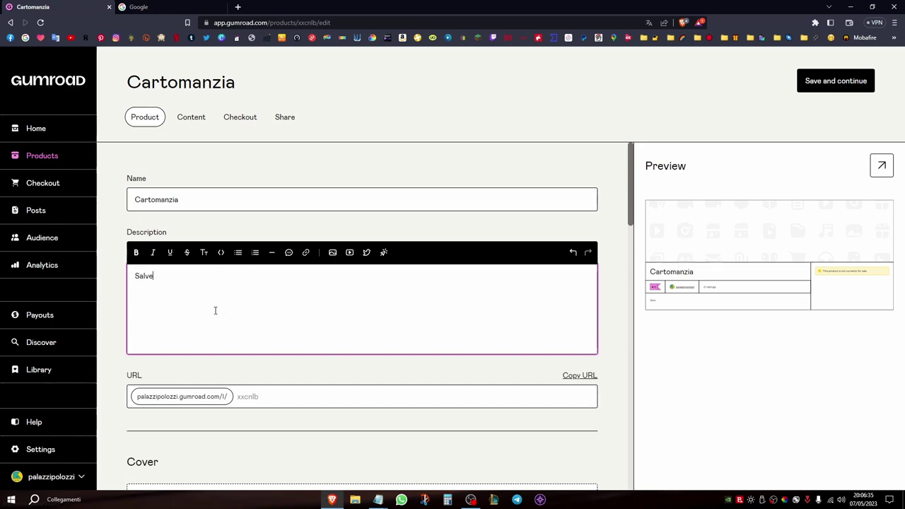
{"action": "type", "text": ", offro una lettura di carte appr"}
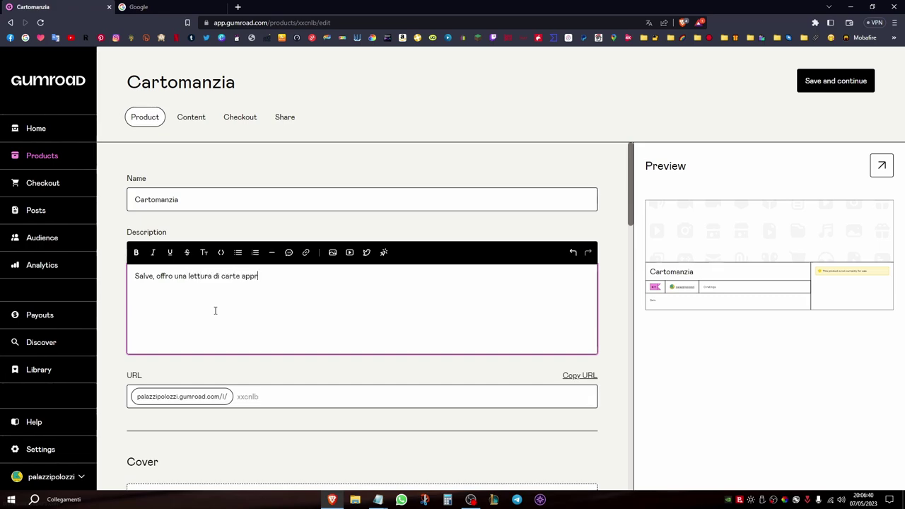
{"action": "type", "text": "ofondita per passato, presente e fuut"}
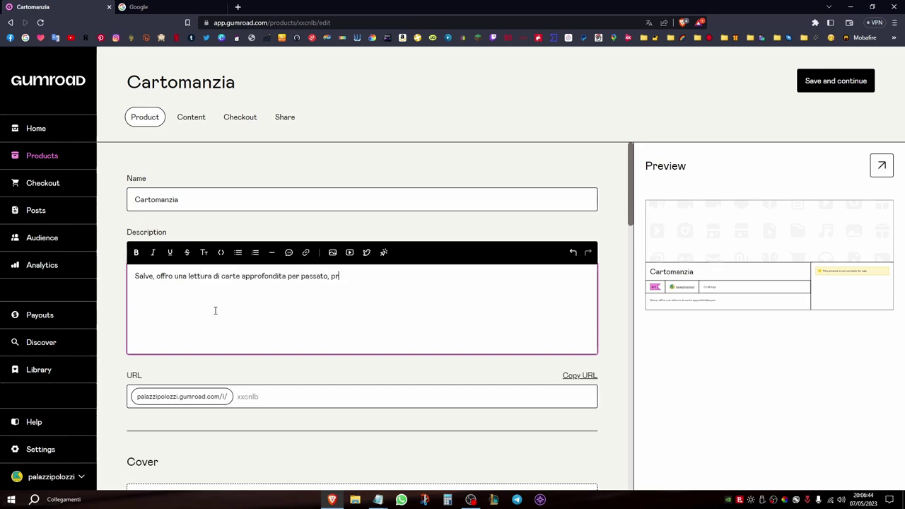
{"action": "key", "text": "BackSpace"}
{"action": "key", "text": "BackSpace"}
{"action": "type", "text": "turo"}
{"action": "key", "text": "BackSpace"}
{"action": "type", "text": "."}
Search Unsplash for "tarot" and use the picture of the eclipse phases as the product's cover
{"action": "scroll", "coordinate": [337, 299], "scroll_direction": "down", "scroll_amount": 5}
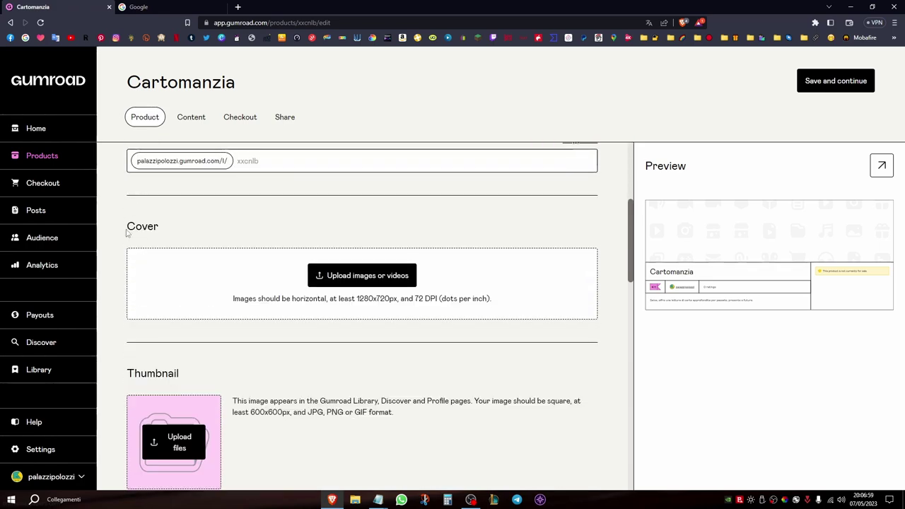
{"action": "left_click_drag", "start_coordinate": [127, 233], "coordinate": [165, 230]}
{"action": "left_click", "coordinate": [322, 226]}
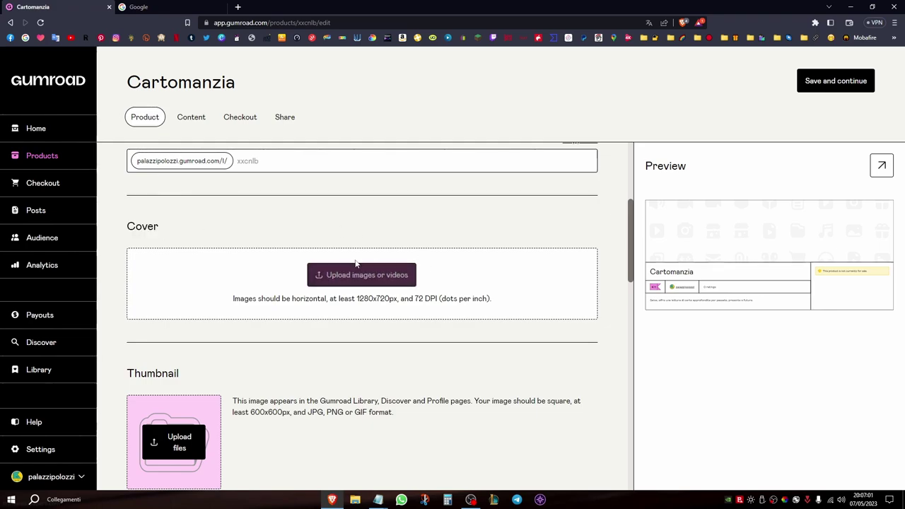
{"action": "left_click", "coordinate": [341, 280]}
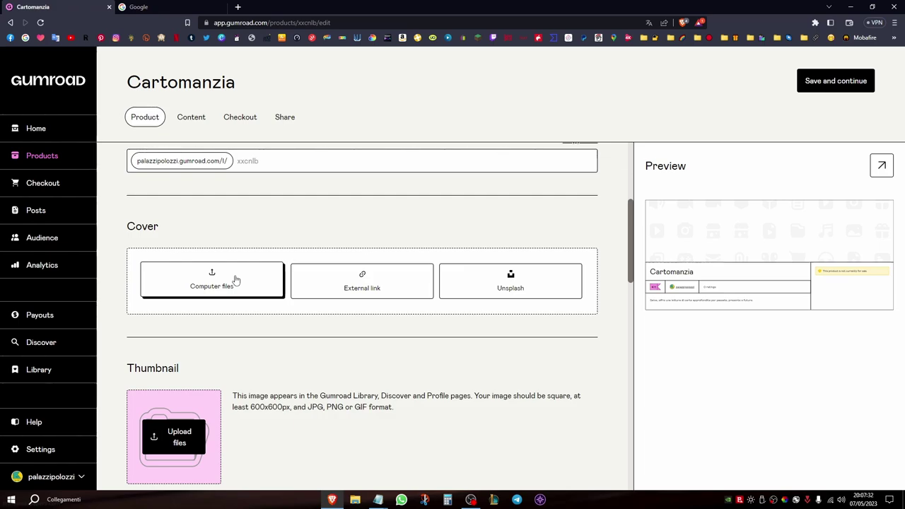
{"action": "left_click", "coordinate": [519, 280]}
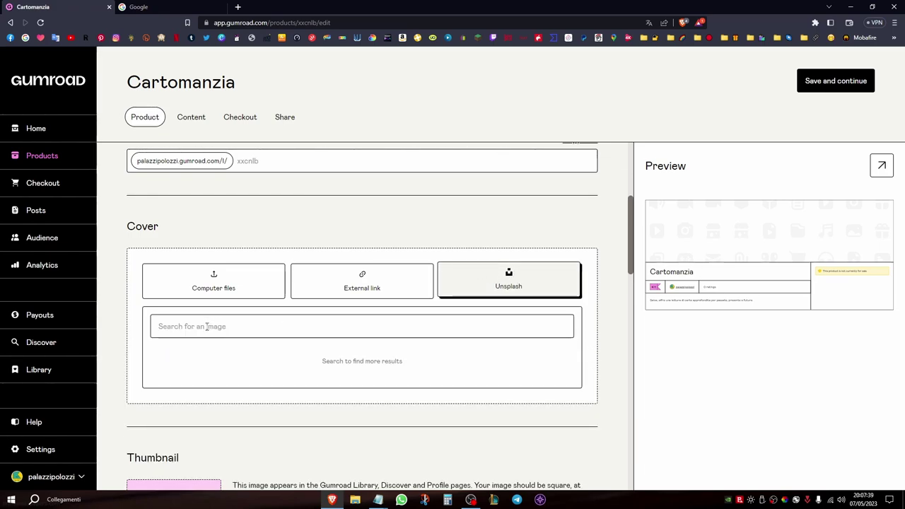
{"action": "left_click", "coordinate": [206, 327]}
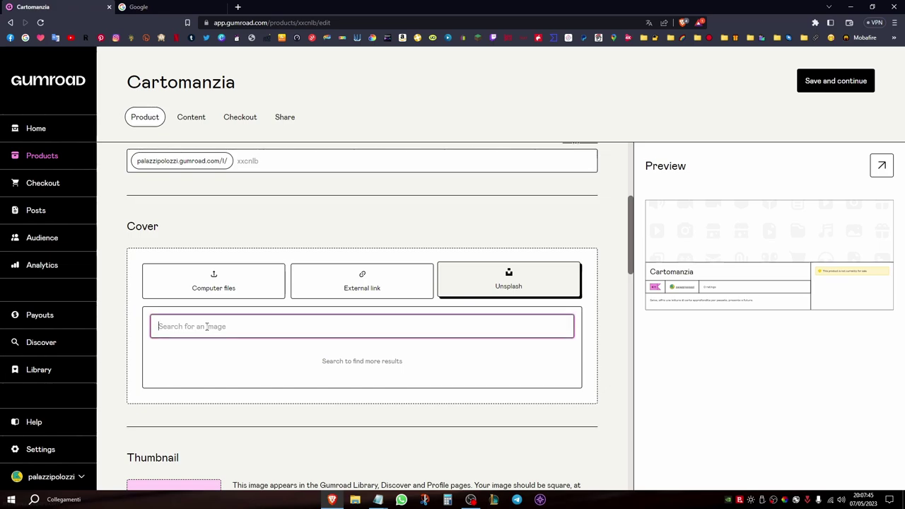
{"action": "type", "text": "tarot"}
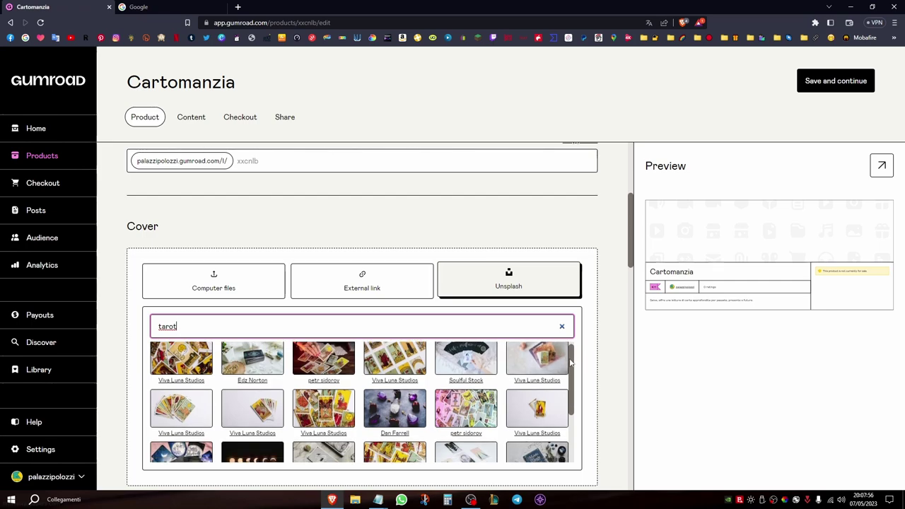
{"action": "left_click_drag", "start_coordinate": [571, 360], "coordinate": [567, 384]}
{"action": "scroll", "coordinate": [558, 388], "scroll_direction": "down", "scroll_amount": 3}
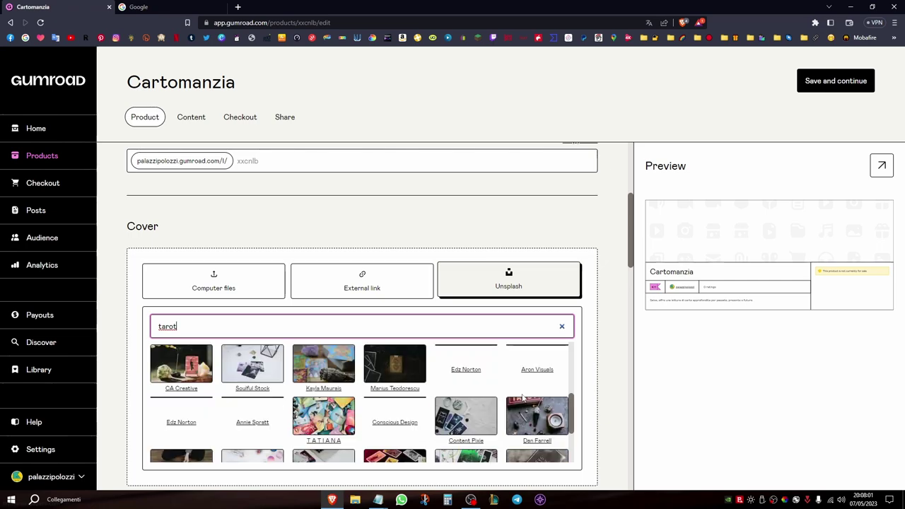
{"action": "left_click", "coordinate": [282, 380]}
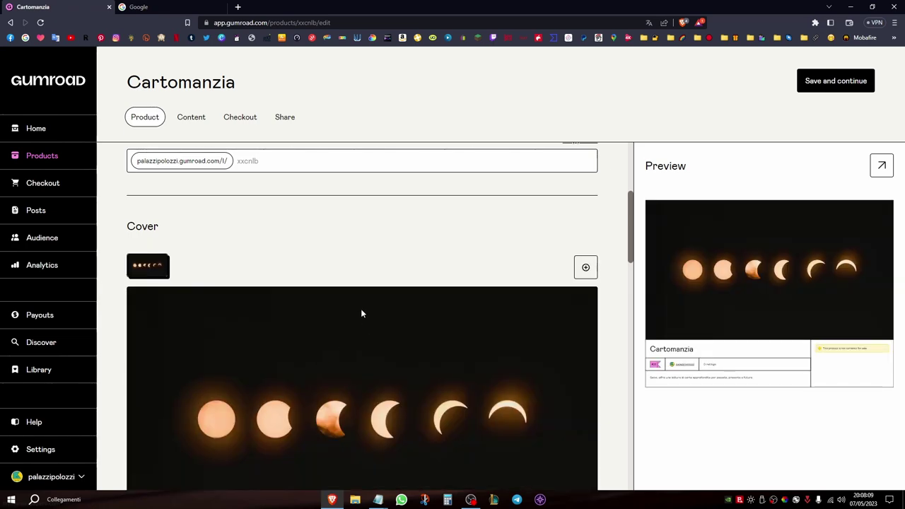
Search Unsplash for "tarot" and use the picture of four cards on white cloth as the product's thumbnail
{"action": "scroll", "coordinate": [360, 313], "scroll_direction": "down", "scroll_amount": 6}
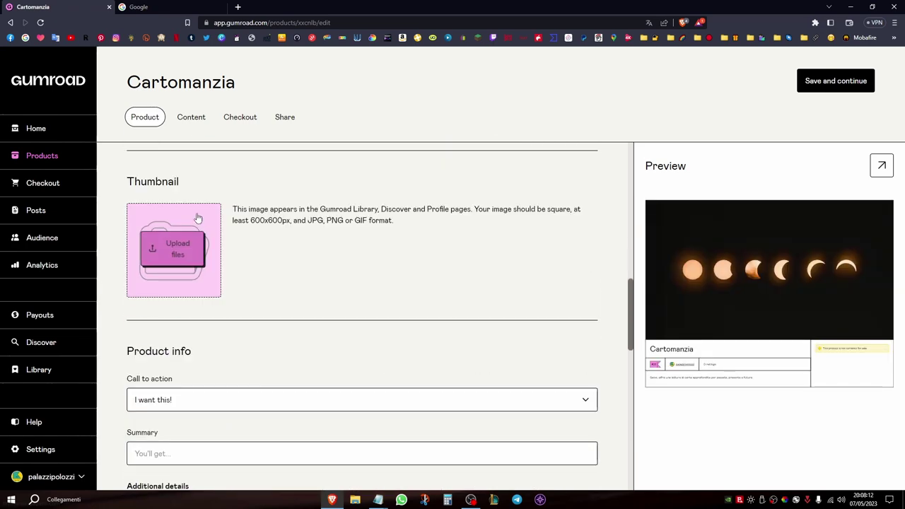
{"action": "left_click", "coordinate": [182, 256]}
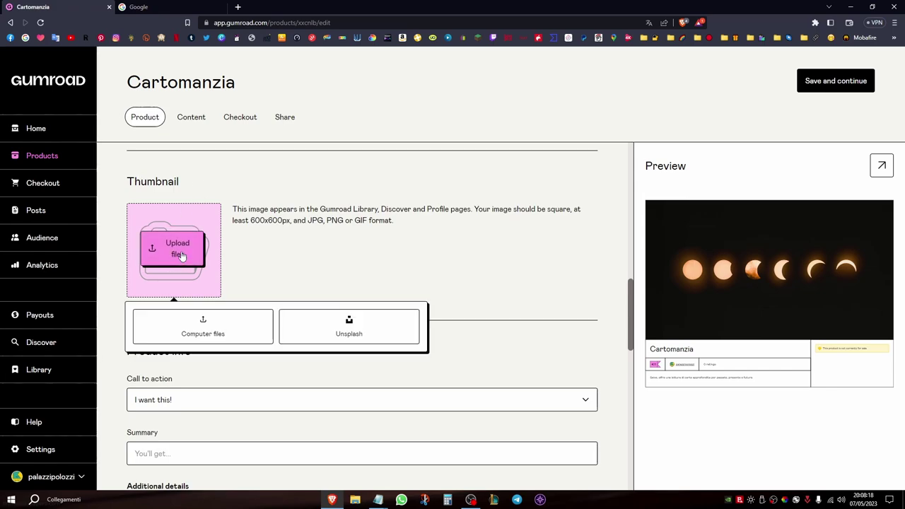
{"action": "left_click", "coordinate": [358, 323]}
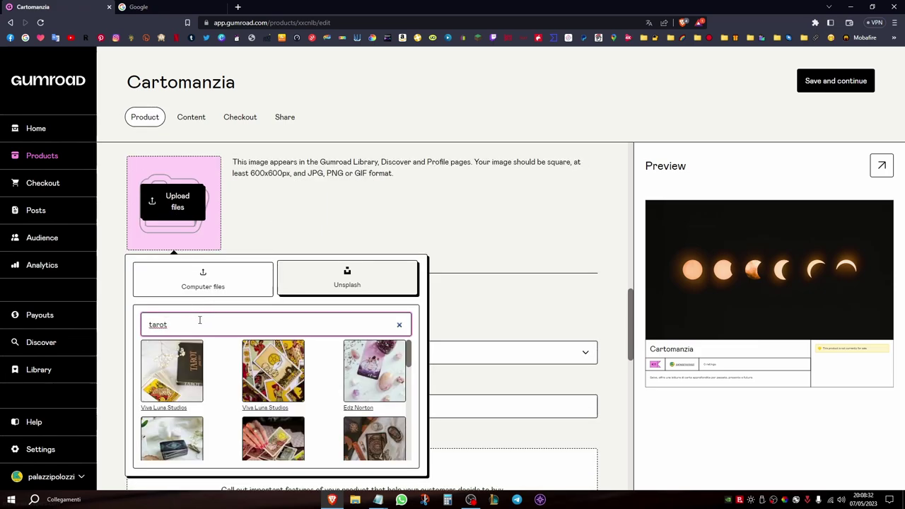
{"action": "scroll", "coordinate": [409, 368], "scroll_direction": "down", "scroll_amount": 3}
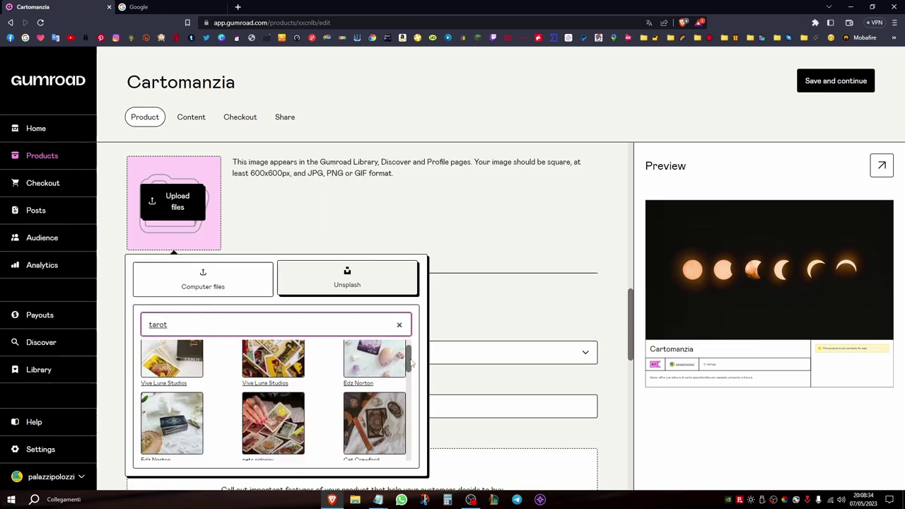
{"action": "scroll", "coordinate": [408, 375], "scroll_direction": "down", "scroll_amount": 5}
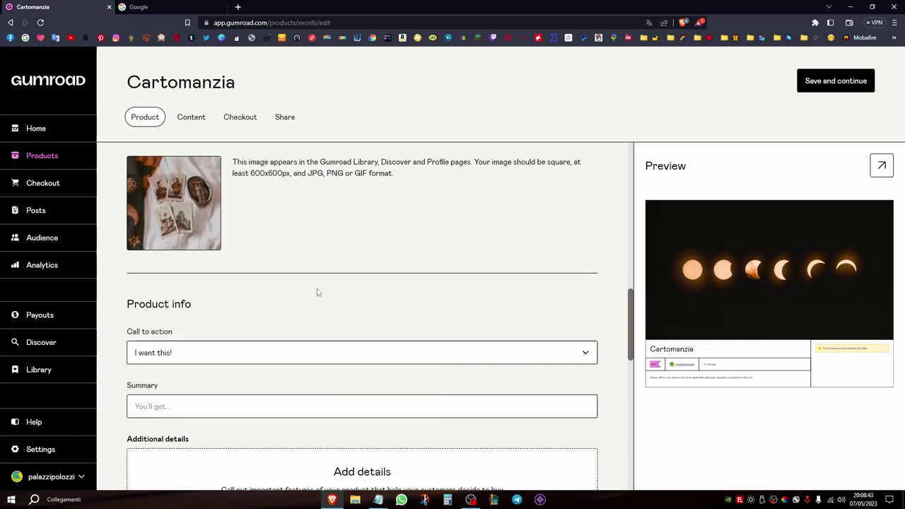
Set the product's call to action to "Pay"
{"action": "scroll", "coordinate": [315, 293], "scroll_direction": "down", "scroll_amount": 1}
{"action": "left_click", "coordinate": [183, 260]}
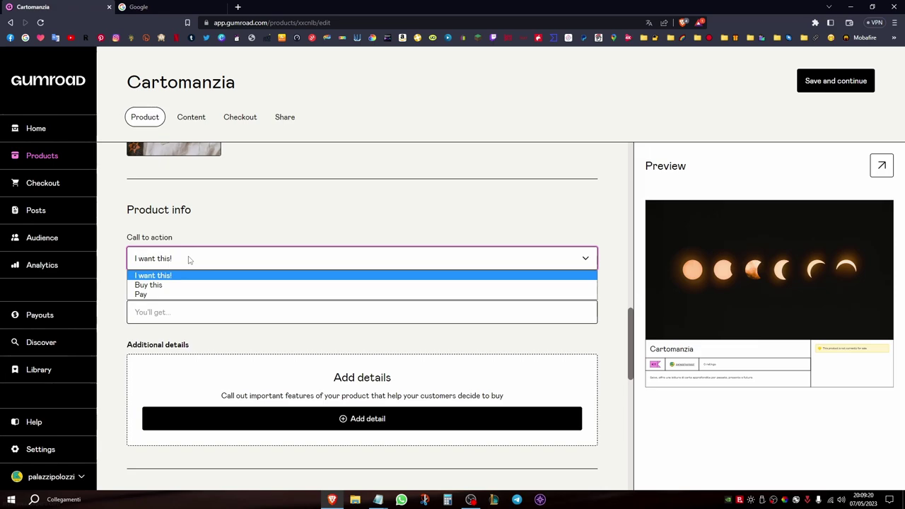
{"action": "left_click", "coordinate": [166, 295]}
{"action": "left_click", "coordinate": [231, 259]}
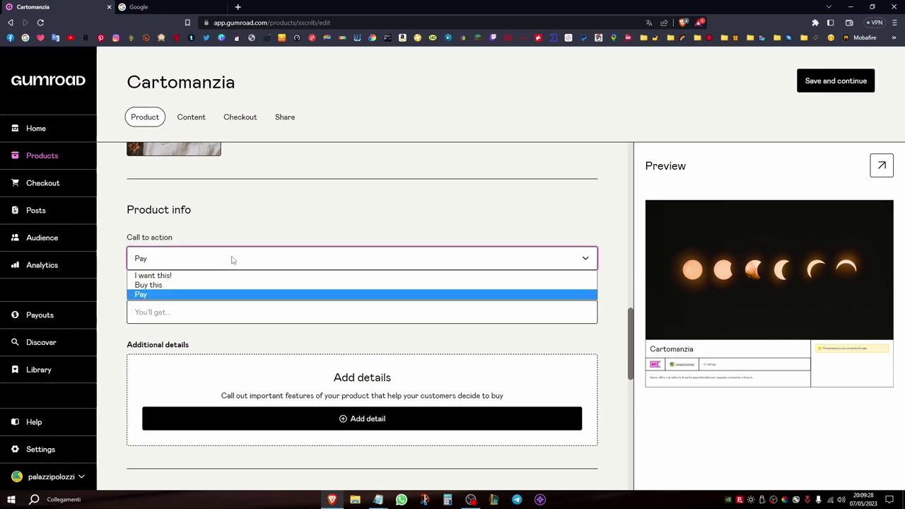
Examine the remaining product options: summary, additional details, integrations, pricing, versions and settings
{"action": "scroll", "coordinate": [231, 260], "scroll_direction": "down", "scroll_amount": 1}
{"action": "left_click", "coordinate": [166, 264]}
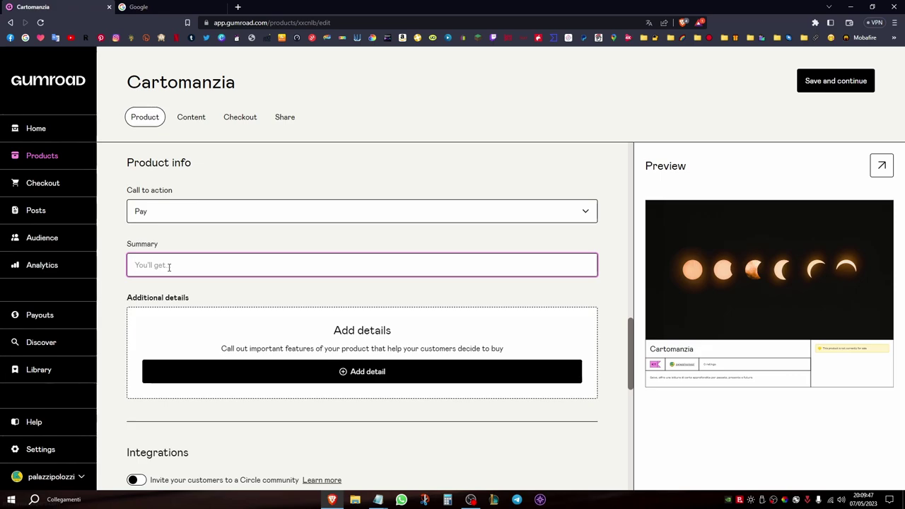
{"action": "scroll", "coordinate": [168, 266], "scroll_direction": "down", "scroll_amount": 1}
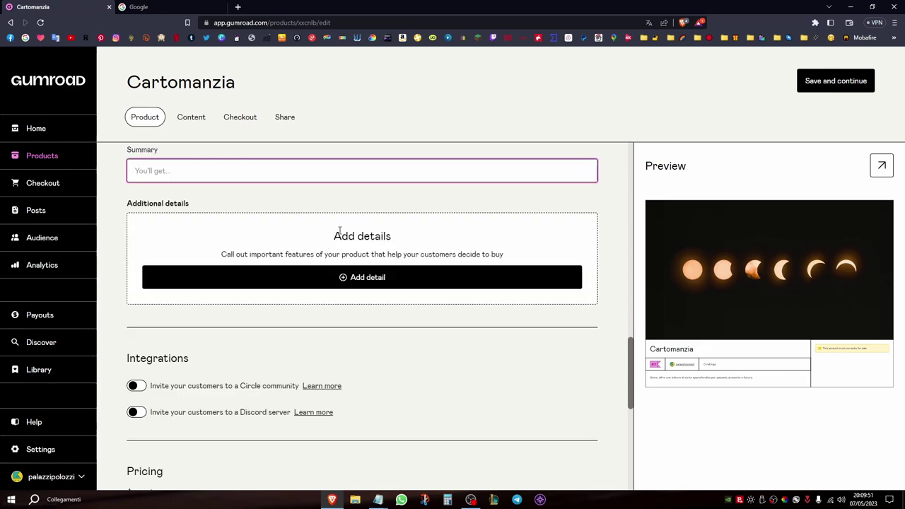
{"action": "scroll", "coordinate": [329, 297], "scroll_direction": "up", "scroll_amount": 1}
{"action": "scroll", "coordinate": [495, 297], "scroll_direction": "down", "scroll_amount": 1}
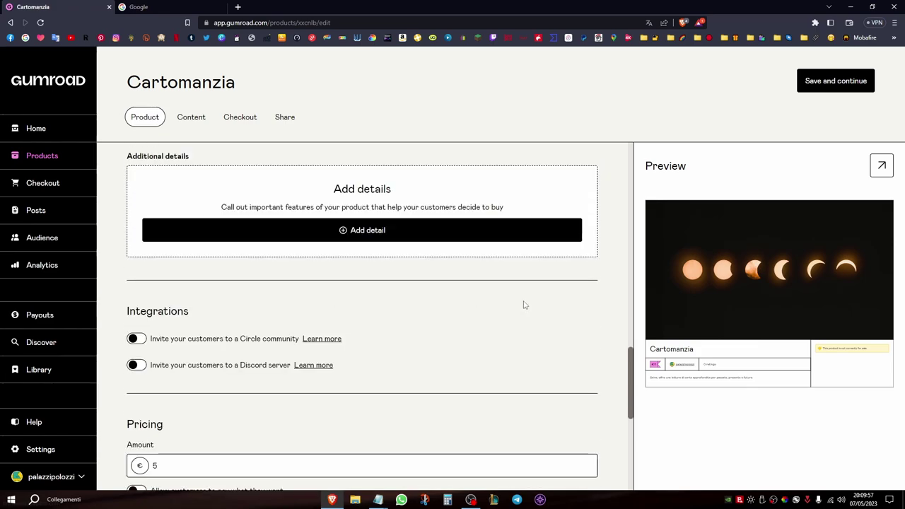
{"action": "scroll", "coordinate": [481, 262], "scroll_direction": "down", "scroll_amount": 2}
{"action": "scroll", "coordinate": [459, 247], "scroll_direction": "down", "scroll_amount": 1}
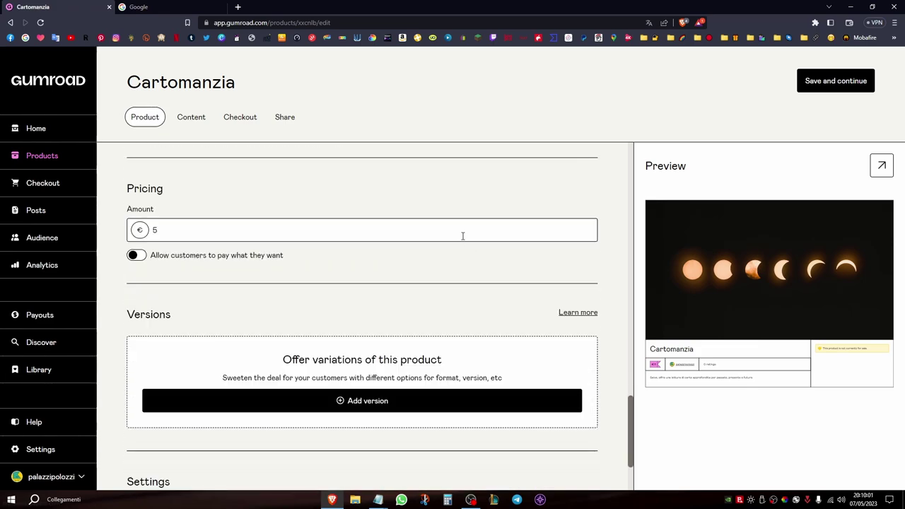
{"action": "scroll", "coordinate": [453, 239], "scroll_direction": "down", "scroll_amount": 1}
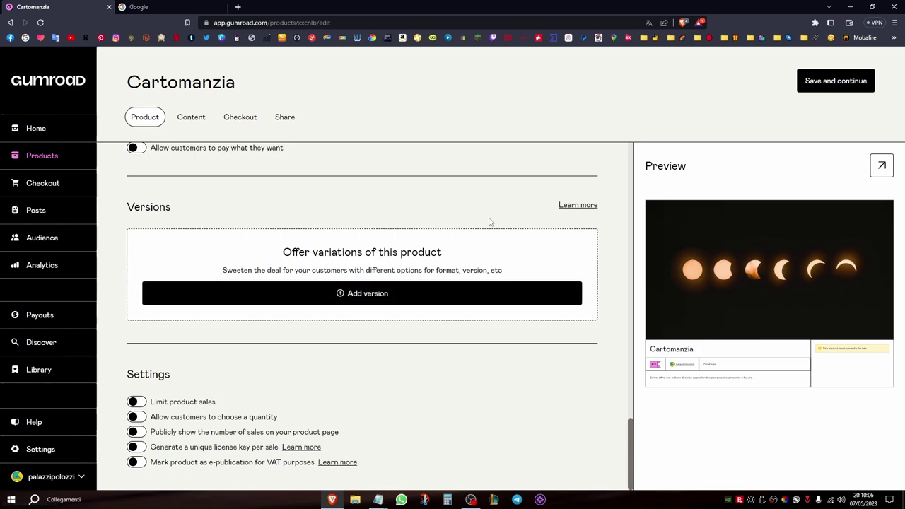
Save the product and content pages without adding content, keep the default checkout options and publish the Cartomanzia product
{"action": "left_click", "coordinate": [817, 84]}
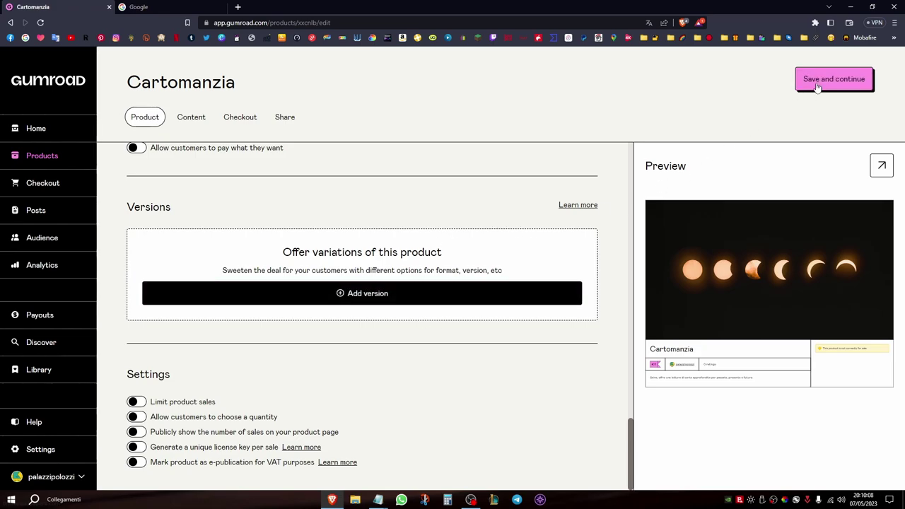
{"action": "left_click", "coordinate": [871, 198]}
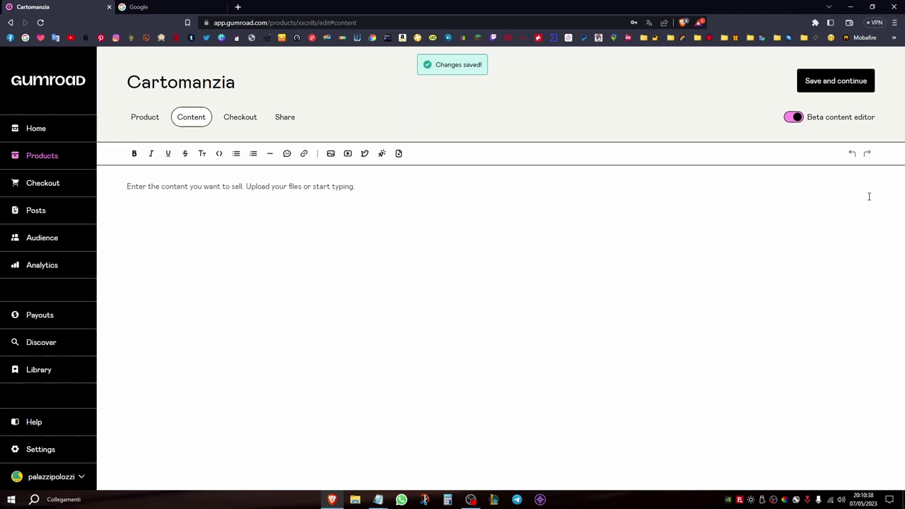
{"action": "left_click", "coordinate": [824, 78]}
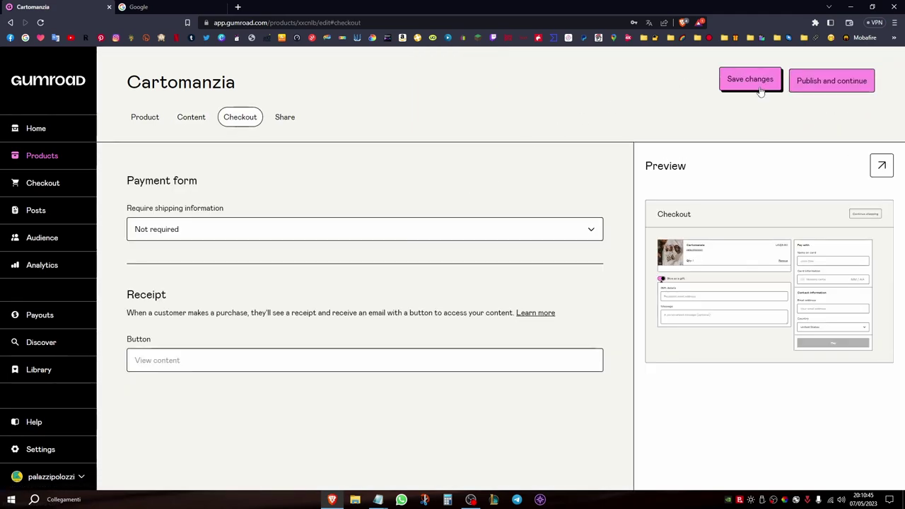
{"action": "left_click", "coordinate": [814, 88]}
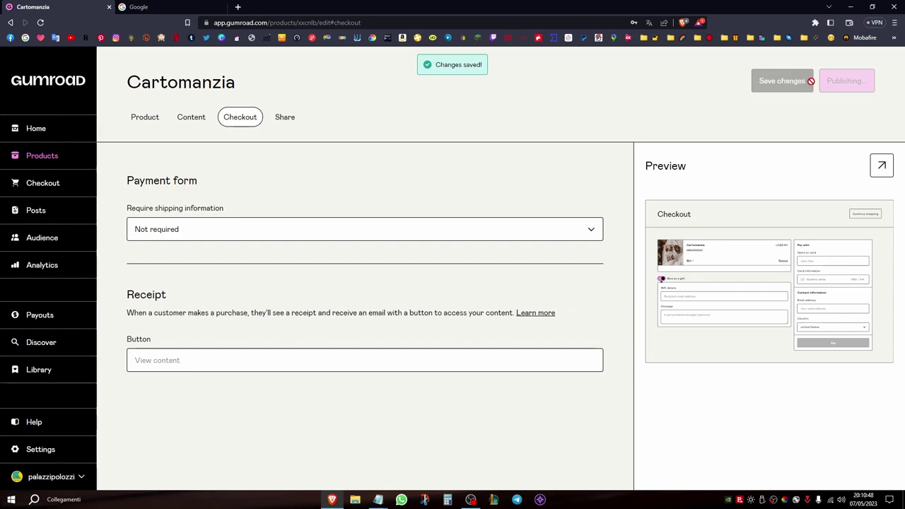
{"action": "left_click", "coordinate": [814, 88]}
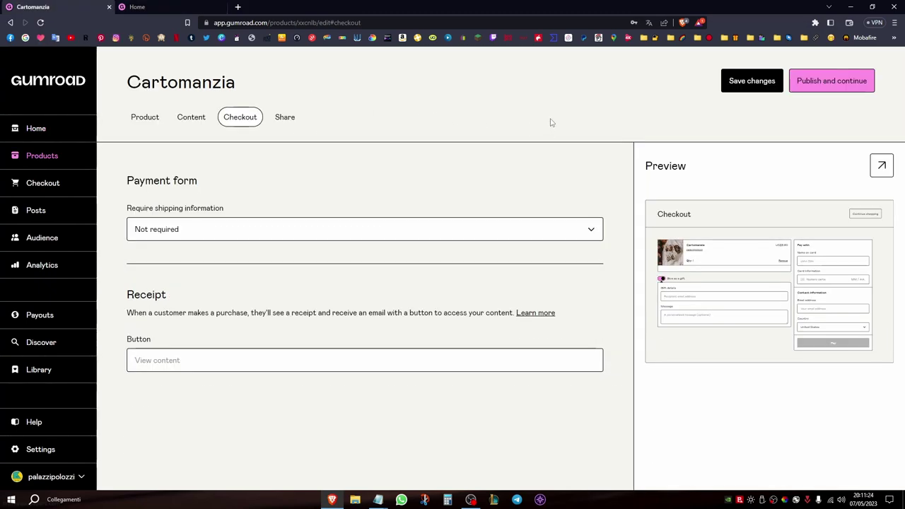
{"action": "left_click", "coordinate": [837, 86]}
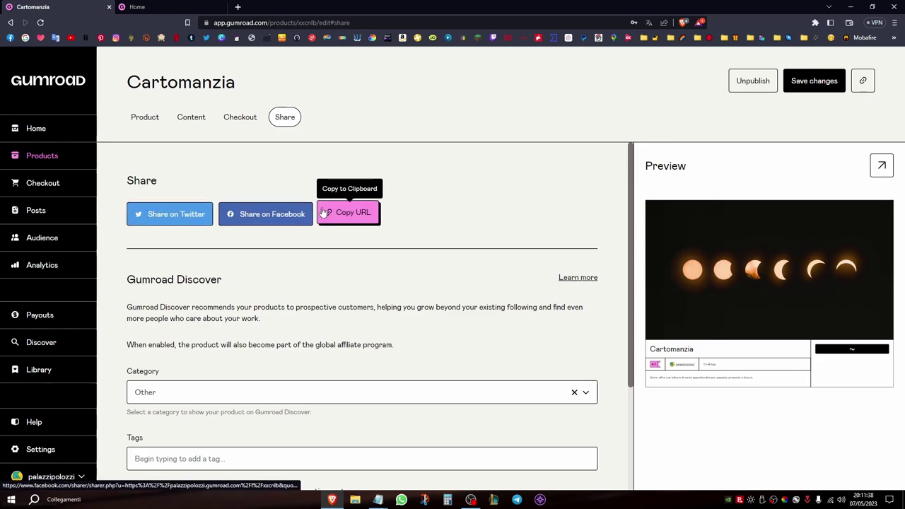
{"action": "left_click_drag", "start_coordinate": [121, 183], "coordinate": [162, 186]}
{"action": "left_click", "coordinate": [240, 171]}
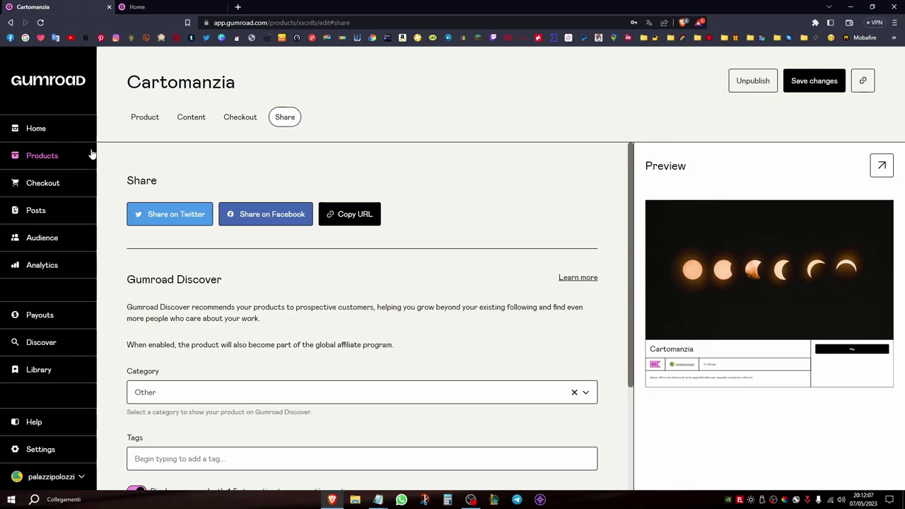
Open Cartomanzia from the product list and preview its public page, checking the cover, title, price and description
{"action": "left_click", "coordinate": [53, 156]}
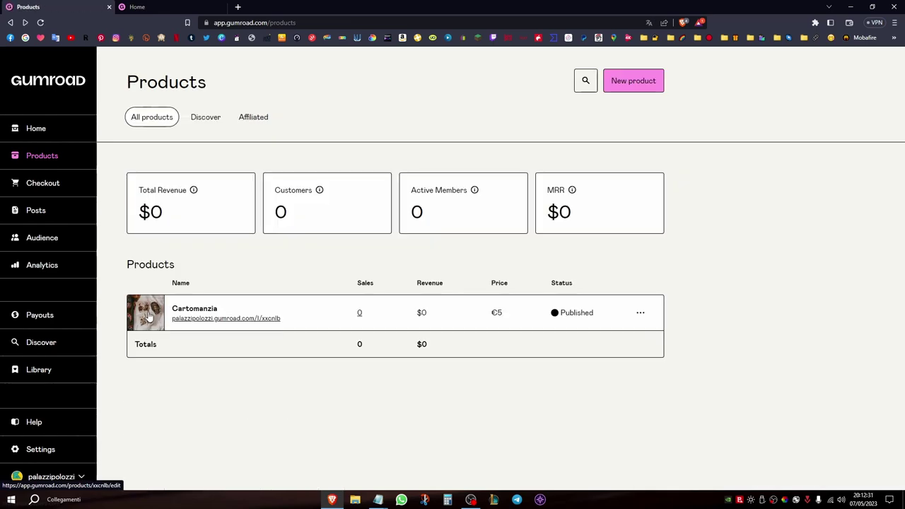
{"action": "left_click", "coordinate": [148, 316]}
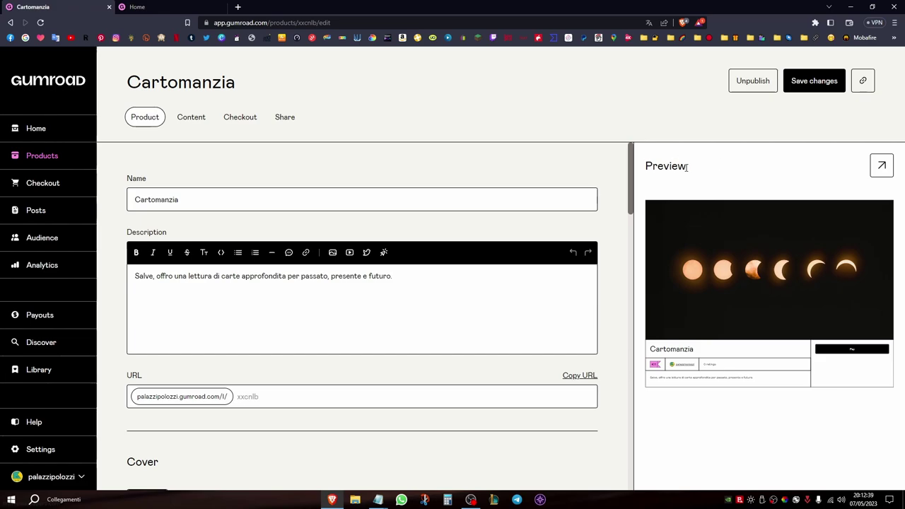
{"action": "left_click", "coordinate": [876, 166]}
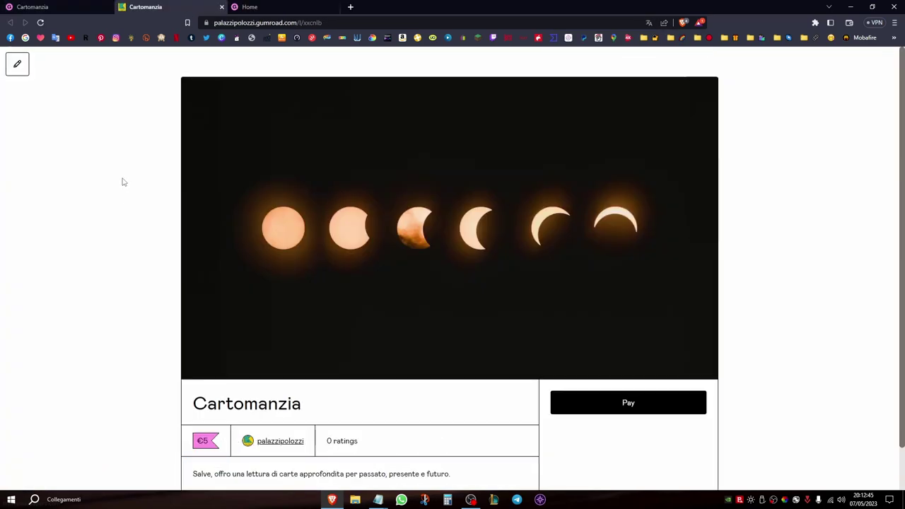
{"action": "middle_click", "coordinate": [129, 180]}
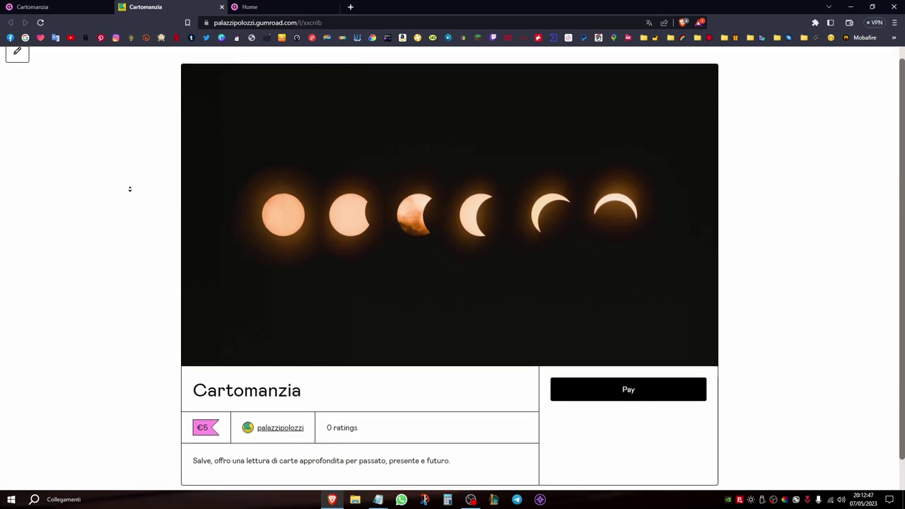
{"action": "left_click", "coordinate": [130, 168]}
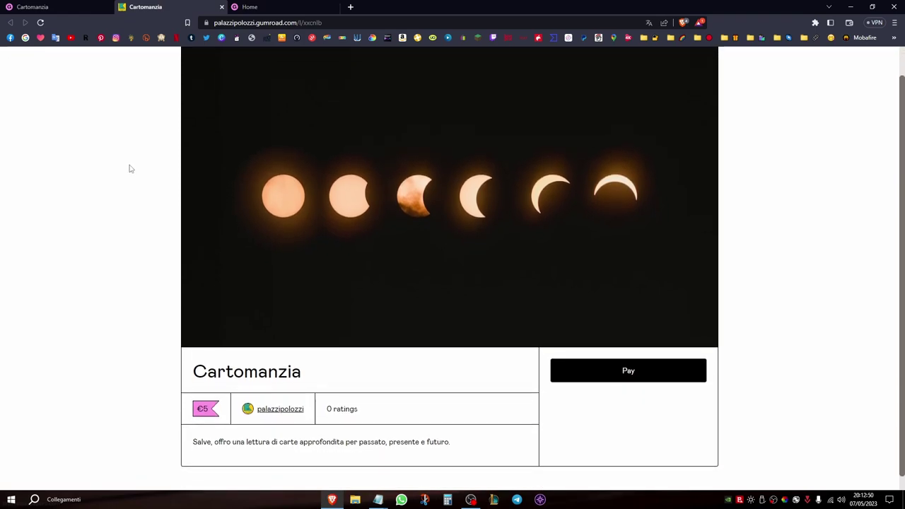
{"action": "scroll", "coordinate": [187, 204], "scroll_direction": "up", "scroll_amount": 1}
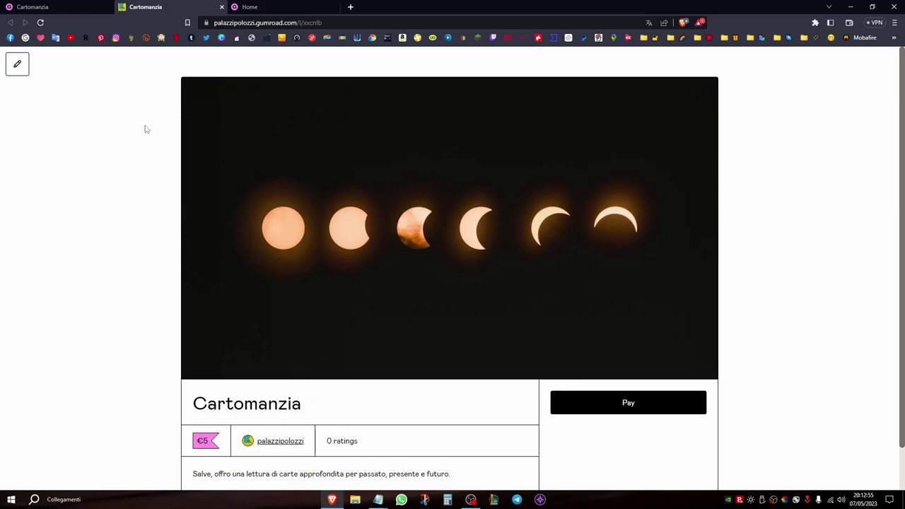
{"action": "middle_click", "coordinate": [145, 129]}
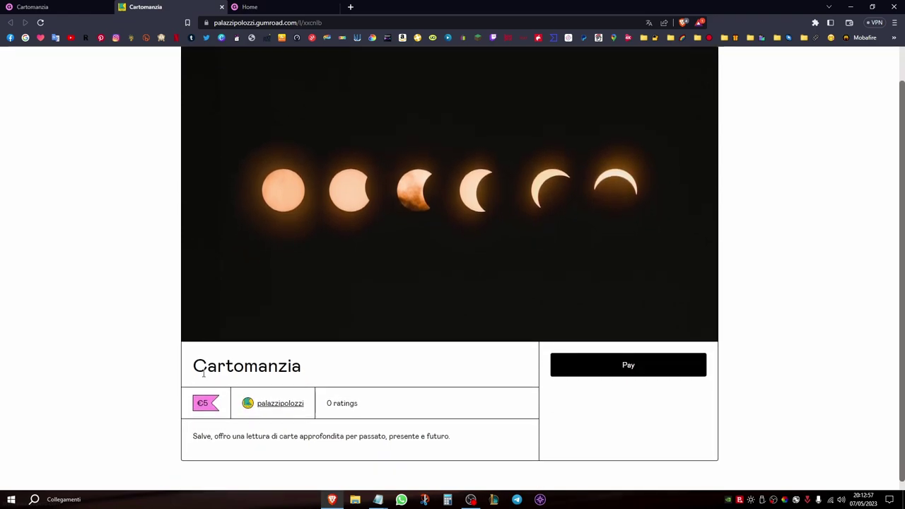
{"action": "left_click_drag", "start_coordinate": [188, 434], "coordinate": [454, 435]}
{"action": "left_click_drag", "start_coordinate": [190, 366], "coordinate": [358, 370]}
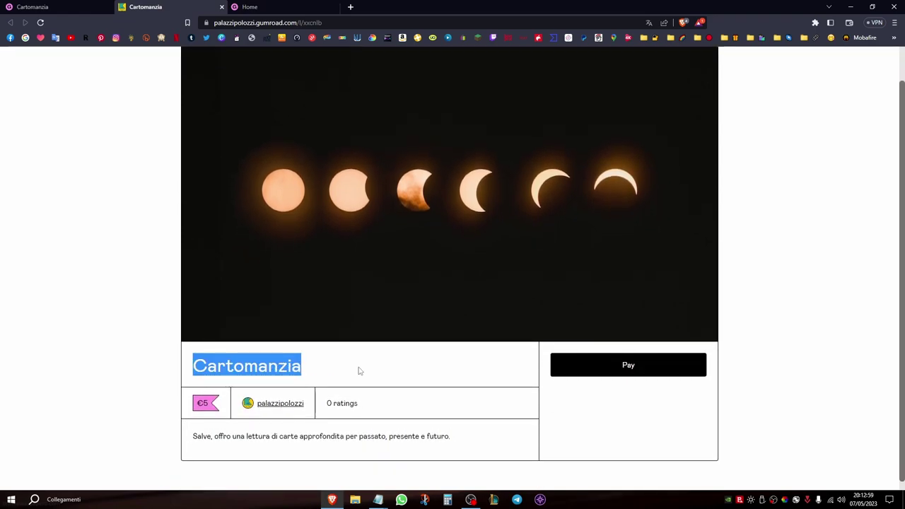
{"action": "left_click", "coordinate": [359, 370]}
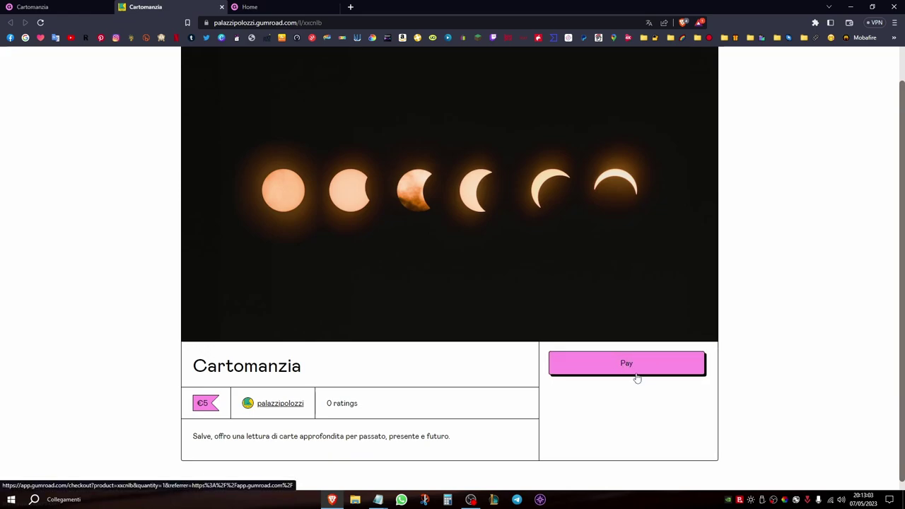
Open the buyer's checkout for Cartomanzia and examine the order summary and the contact email field
{"action": "left_click", "coordinate": [621, 366]}
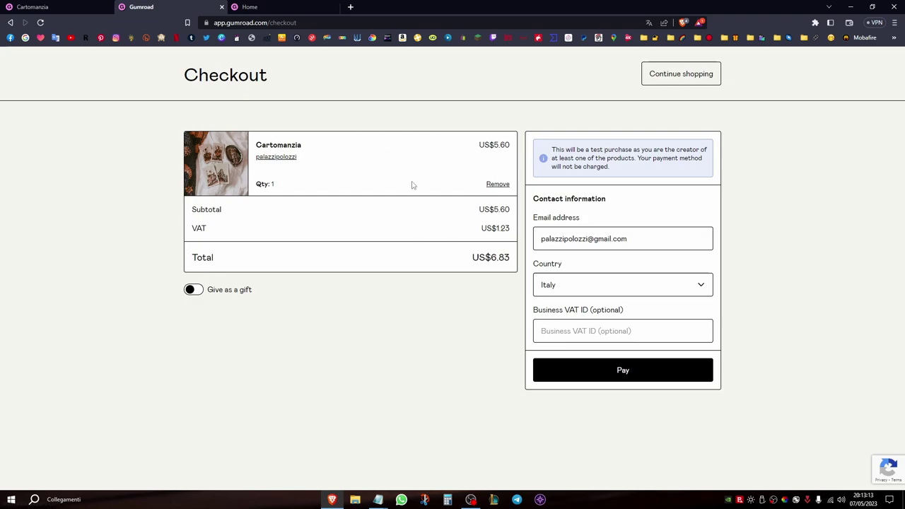
{"action": "left_click_drag", "start_coordinate": [675, 244], "coordinate": [489, 243]}
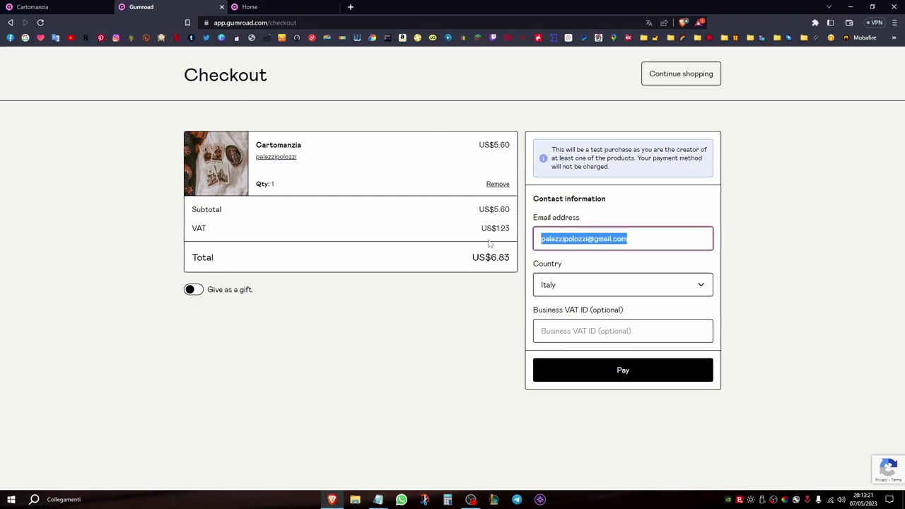
{"action": "left_click", "coordinate": [429, 339]}
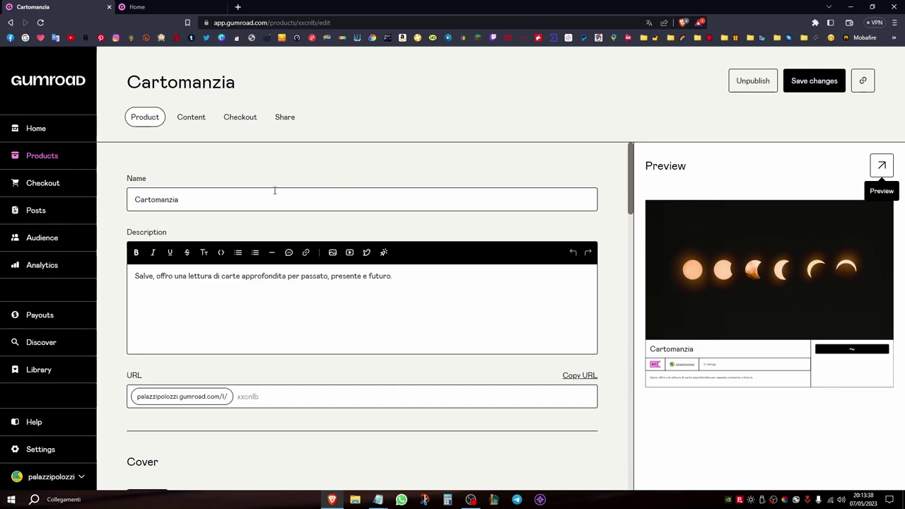
Open the payouts page and read the minimum balance required for being paid out
{"action": "left_click", "coordinate": [39, 315]}
{"action": "left_click_drag", "start_coordinate": [333, 400], "coordinate": [499, 413]}
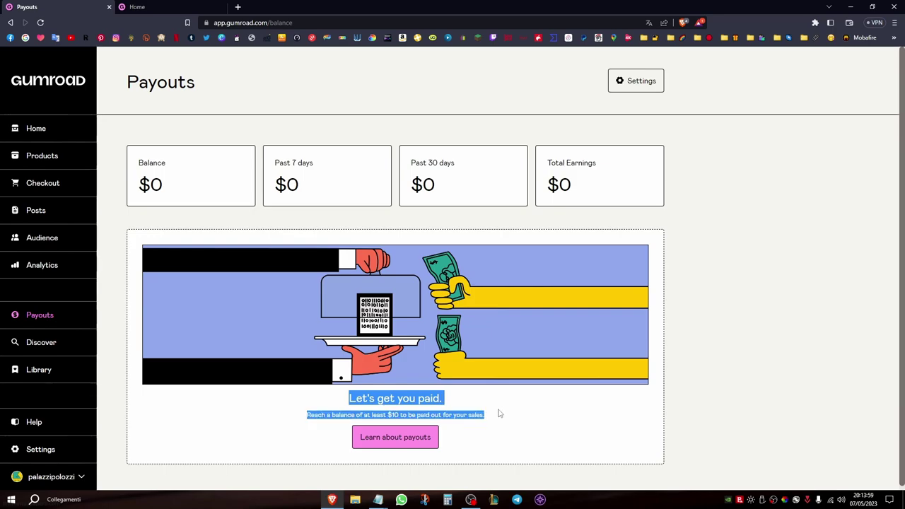
{"action": "left_click", "coordinate": [546, 415]}
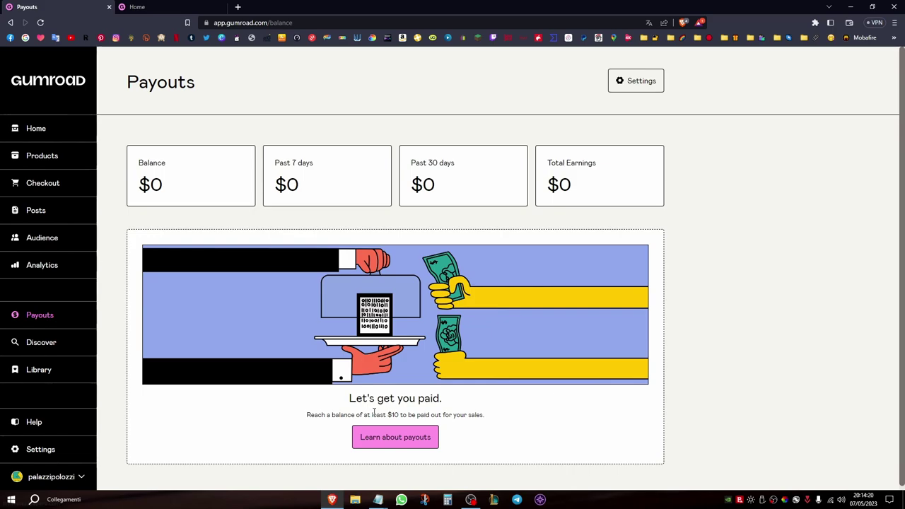
{"action": "left_click_drag", "start_coordinate": [372, 415], "coordinate": [502, 417]}
{"action": "left_click", "coordinate": [502, 417]}
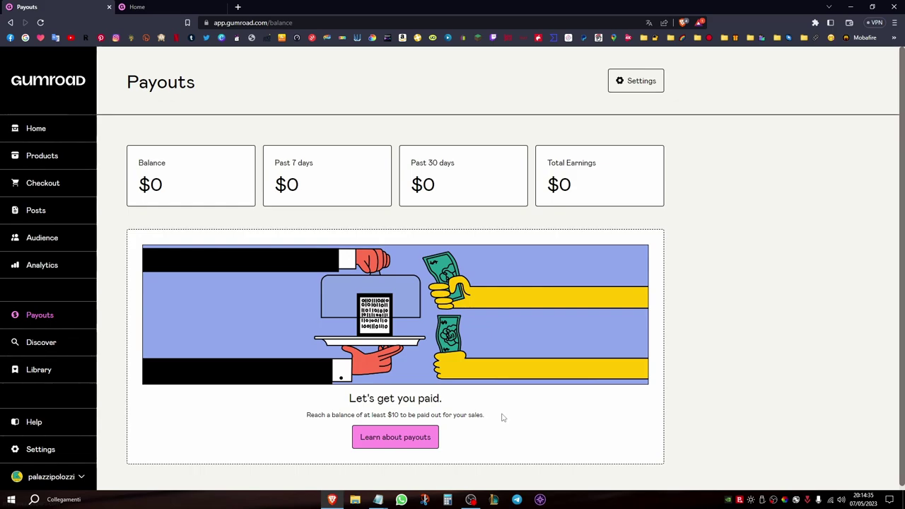
Set the account language to Italiano and the selling currency to € (Euro), update the settings and reload the page
{"action": "left_click", "coordinate": [53, 165]}
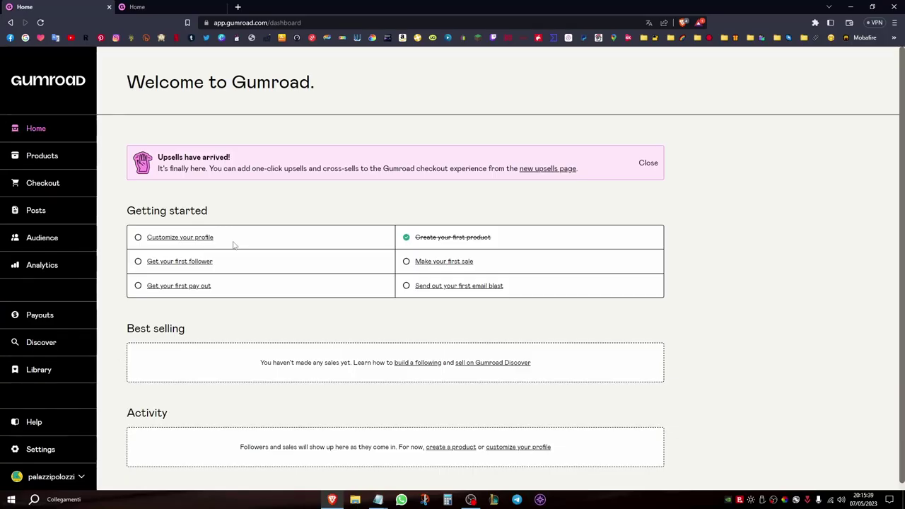
{"action": "left_click", "coordinate": [40, 450]}
{"action": "scroll", "coordinate": [209, 227], "scroll_direction": "down", "scroll_amount": 1}
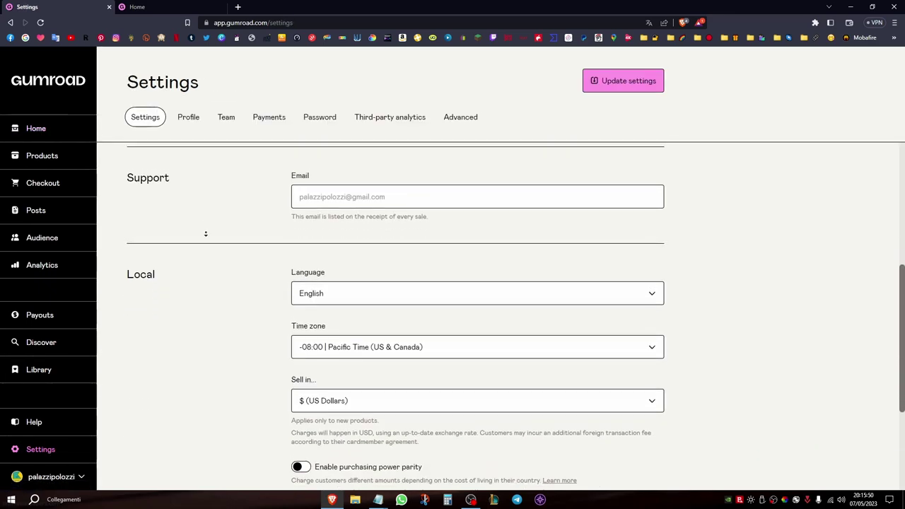
{"action": "left_click", "coordinate": [333, 277]}
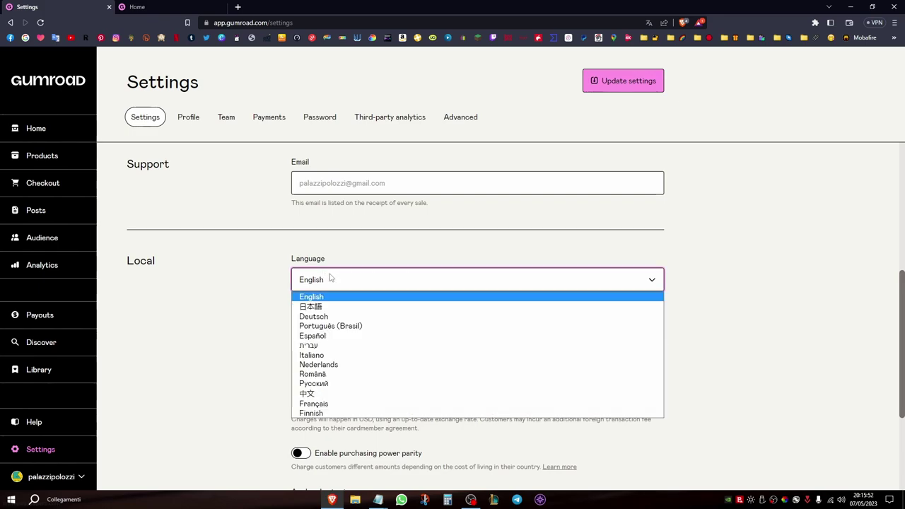
{"action": "left_click", "coordinate": [321, 355]}
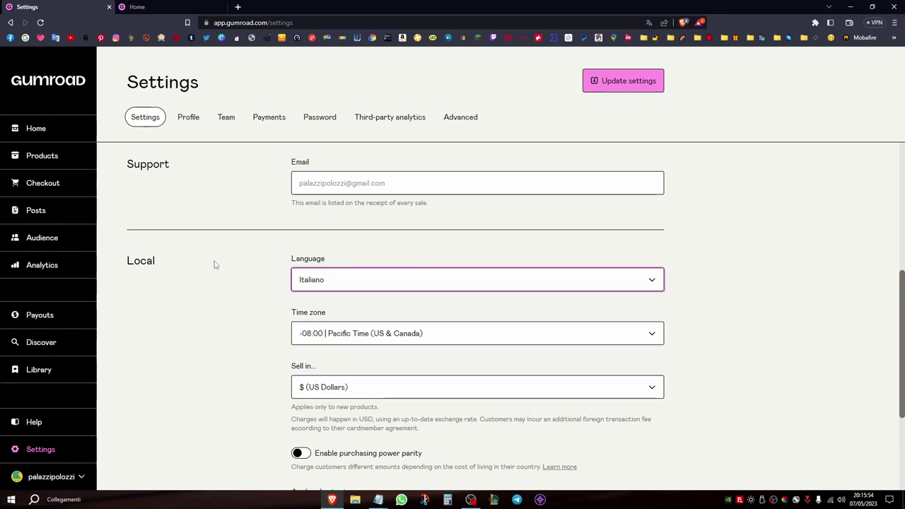
{"action": "scroll", "coordinate": [347, 333], "scroll_direction": "down", "scroll_amount": 1}
{"action": "left_click", "coordinate": [348, 330]}
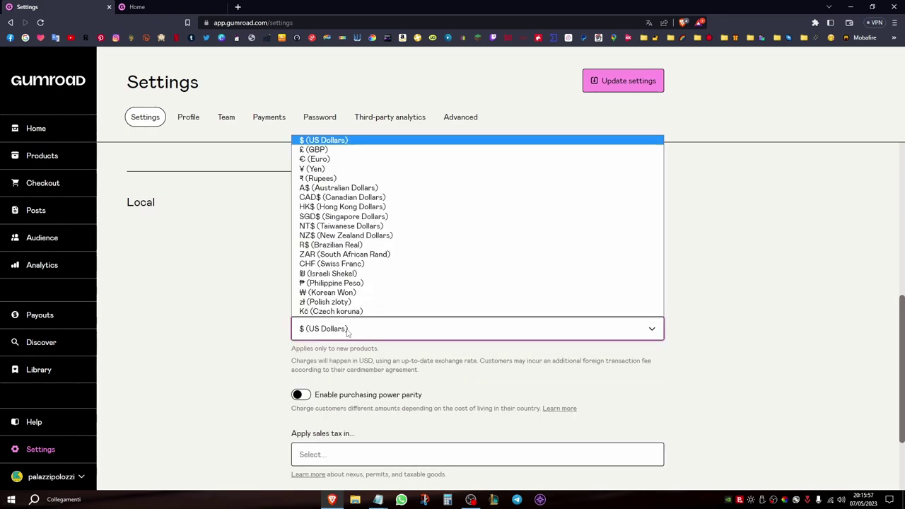
{"action": "left_click", "coordinate": [345, 161]}
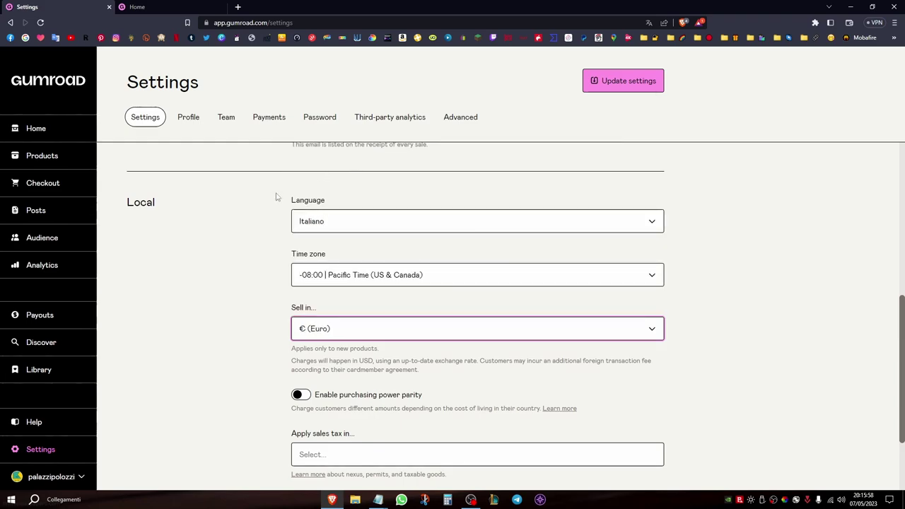
{"action": "left_click", "coordinate": [626, 79]}
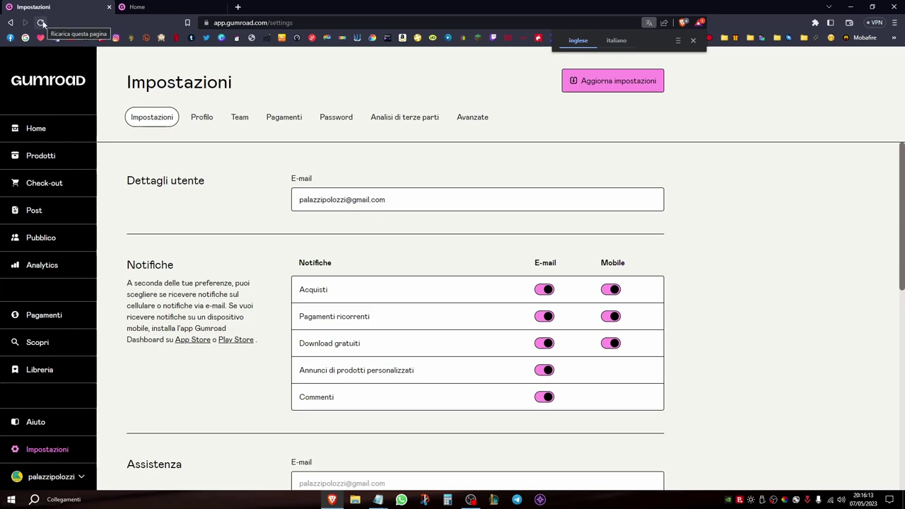
{"action": "left_click", "coordinate": [41, 22]}
View the account's profile settings and return to the home dashboard
{"action": "left_click", "coordinate": [202, 117]}
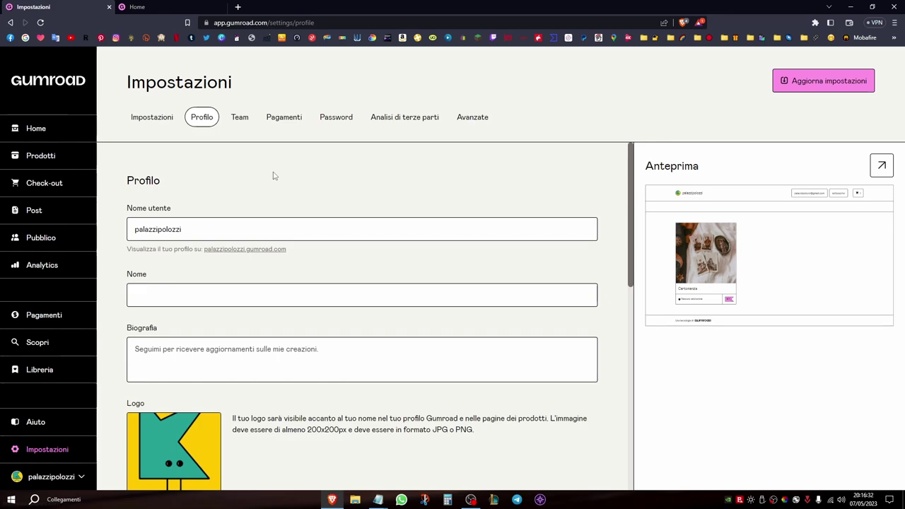
{"action": "key", "text": "alt+Left"}
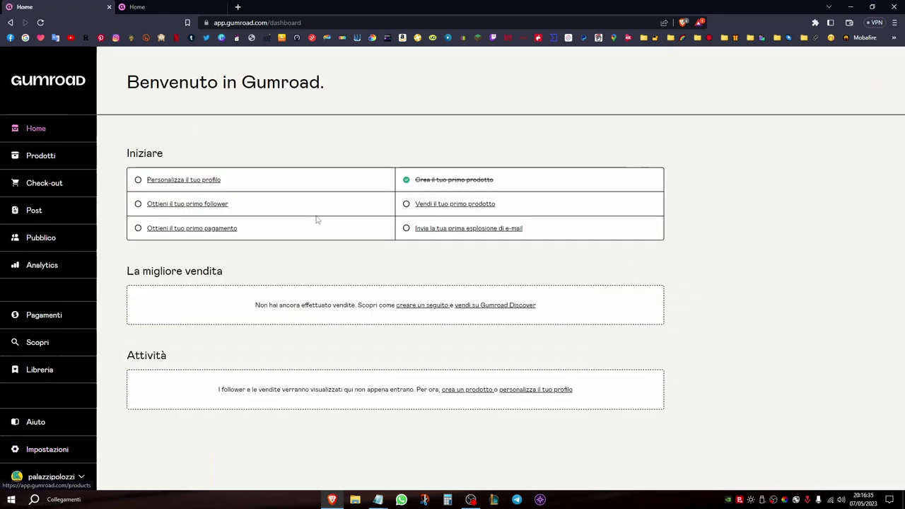